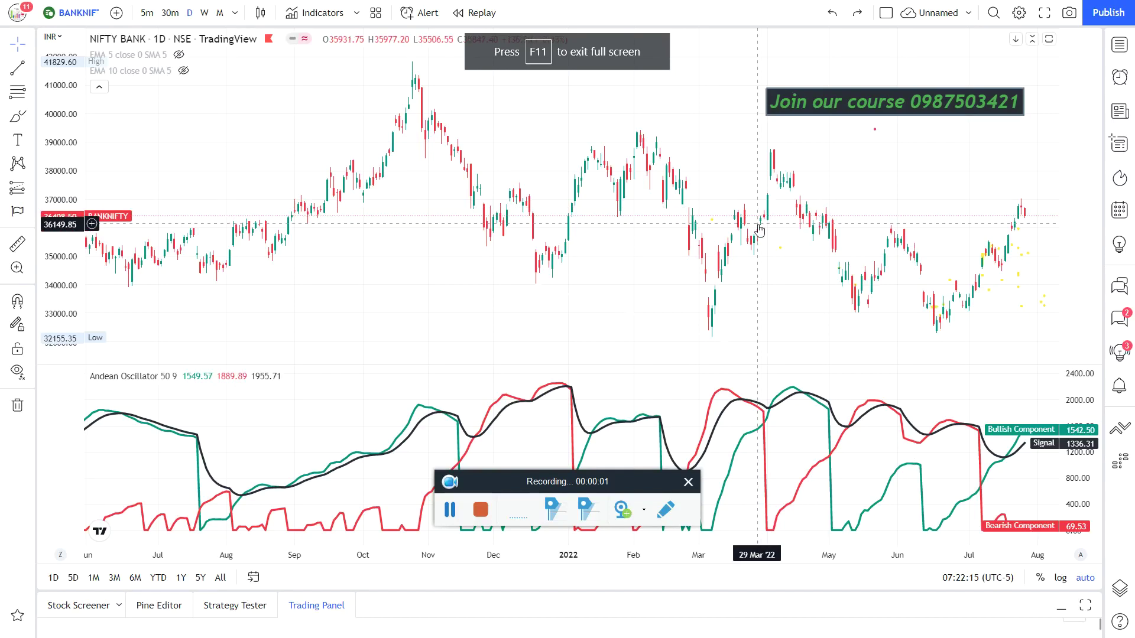
pyautogui.moveTo(473, 481); pyautogui.dragTo(909, 631)
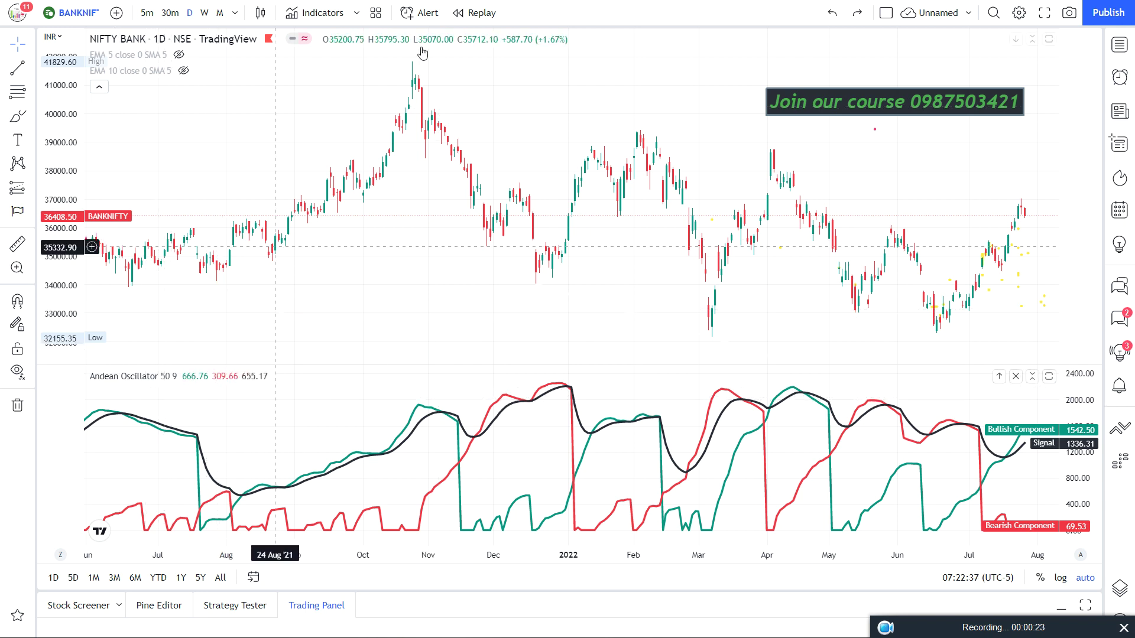
# Search the indicator library for "andean" to find the Andean Oscillator, then close the library.
pyautogui.click(319, 21)
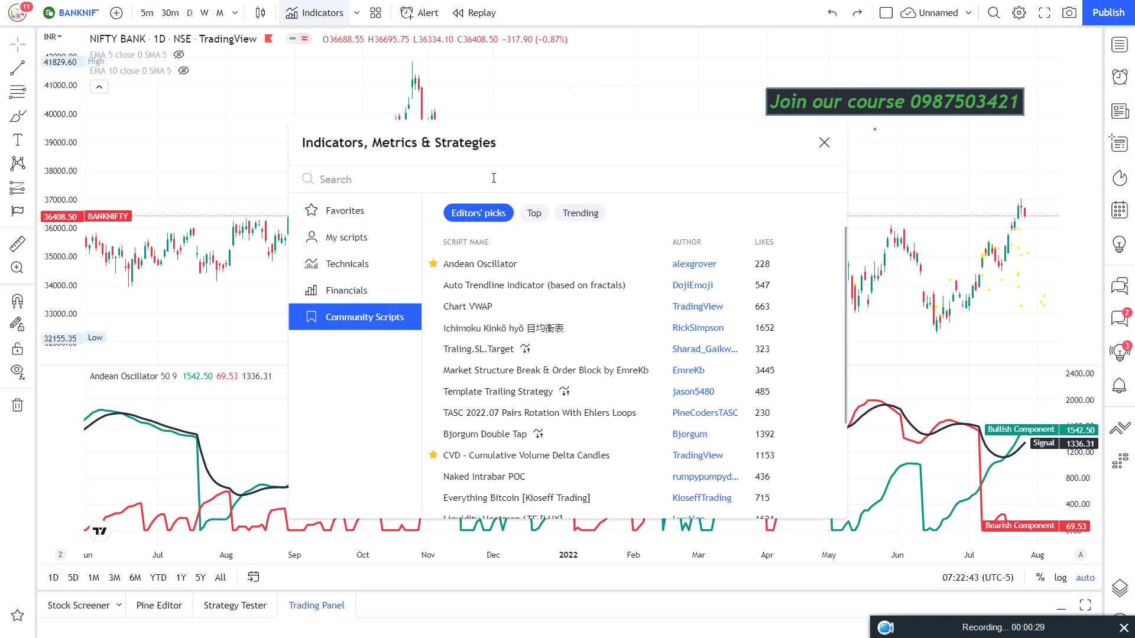
pyautogui.write('an')
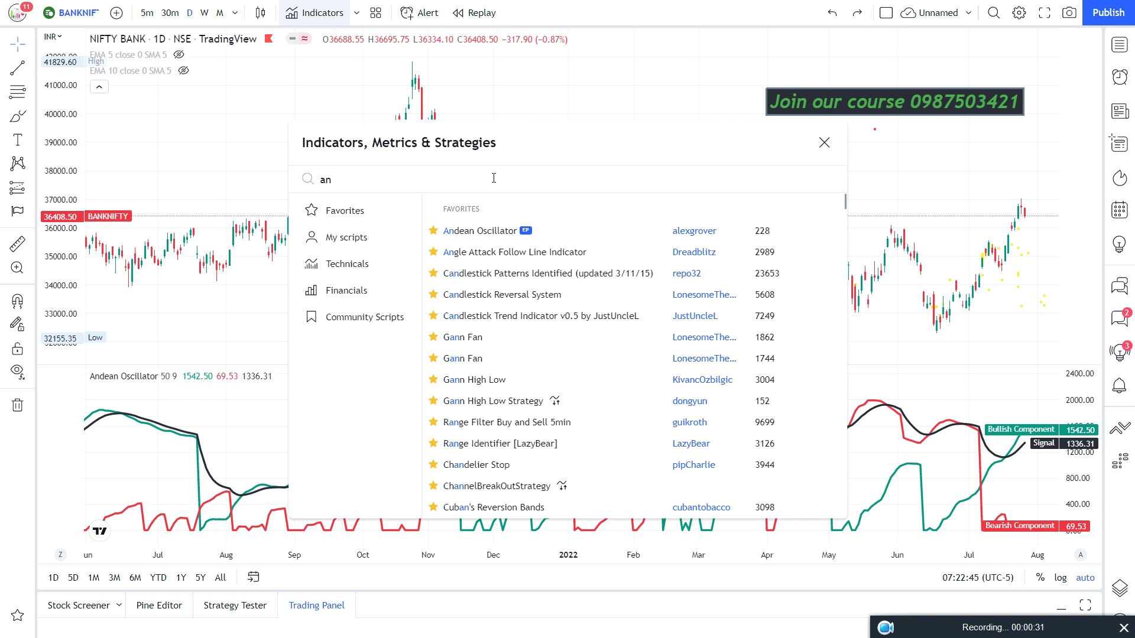
pyautogui.write('dean')
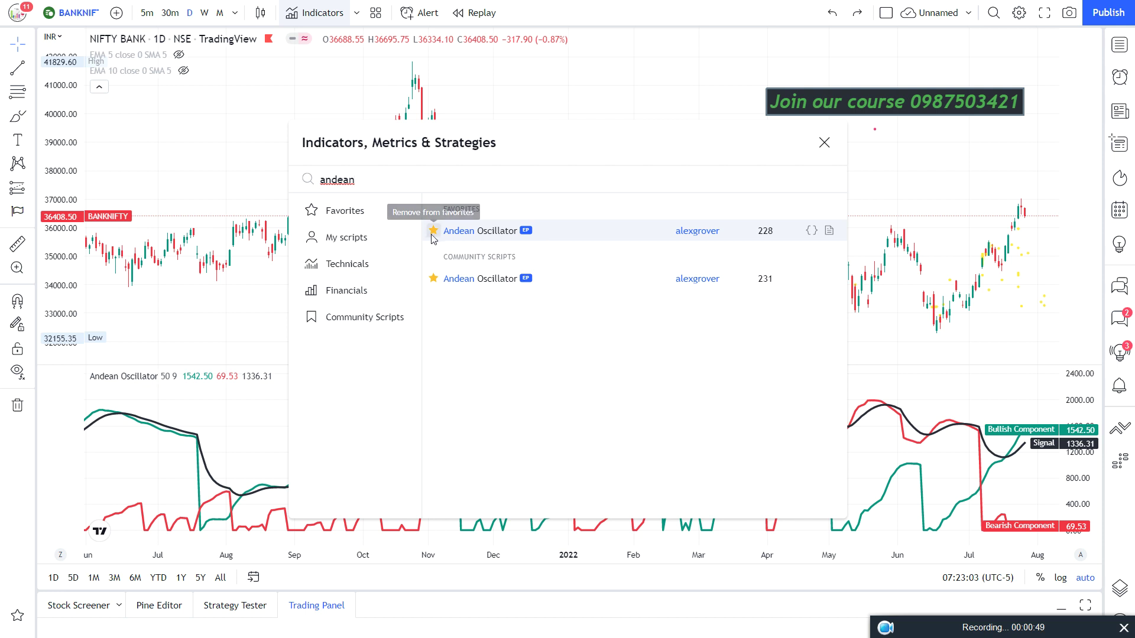
pyautogui.click(824, 147)
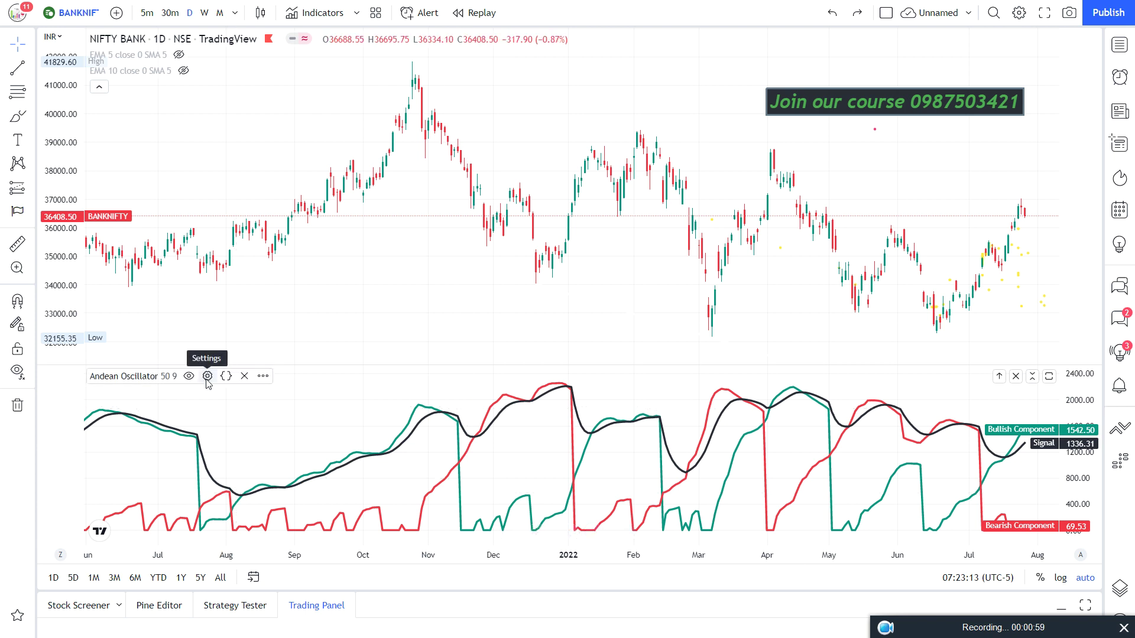
# Review the Andean Oscillator's length inputs and the style settings of its bullish, bearish and signal lines.
pyautogui.click(207, 376)
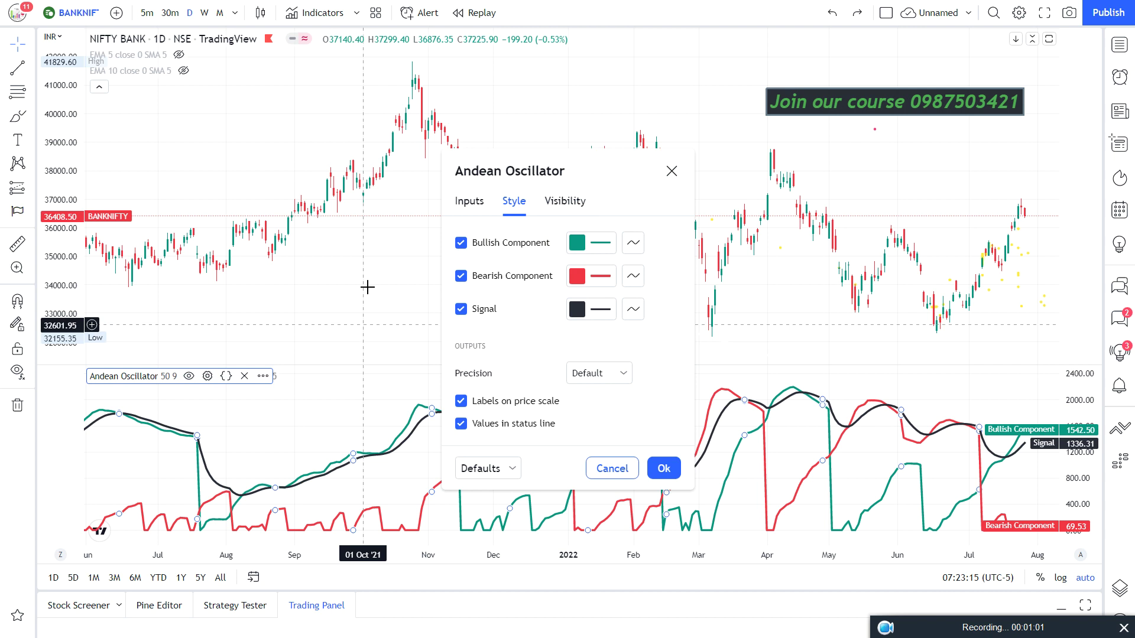
pyautogui.click(473, 203)
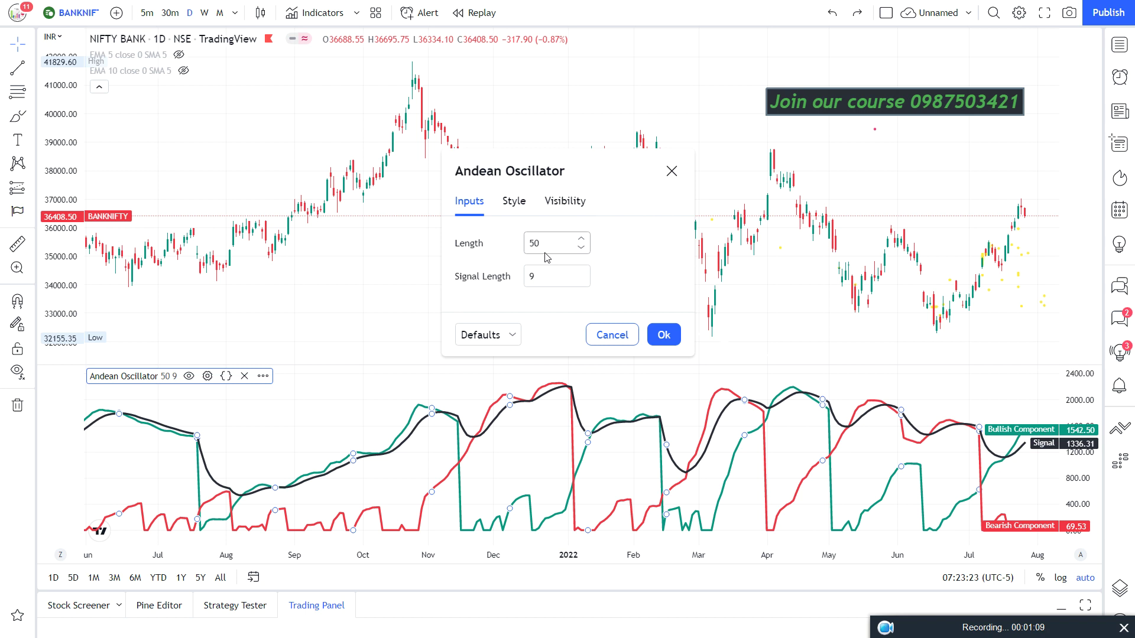
pyautogui.click(515, 204)
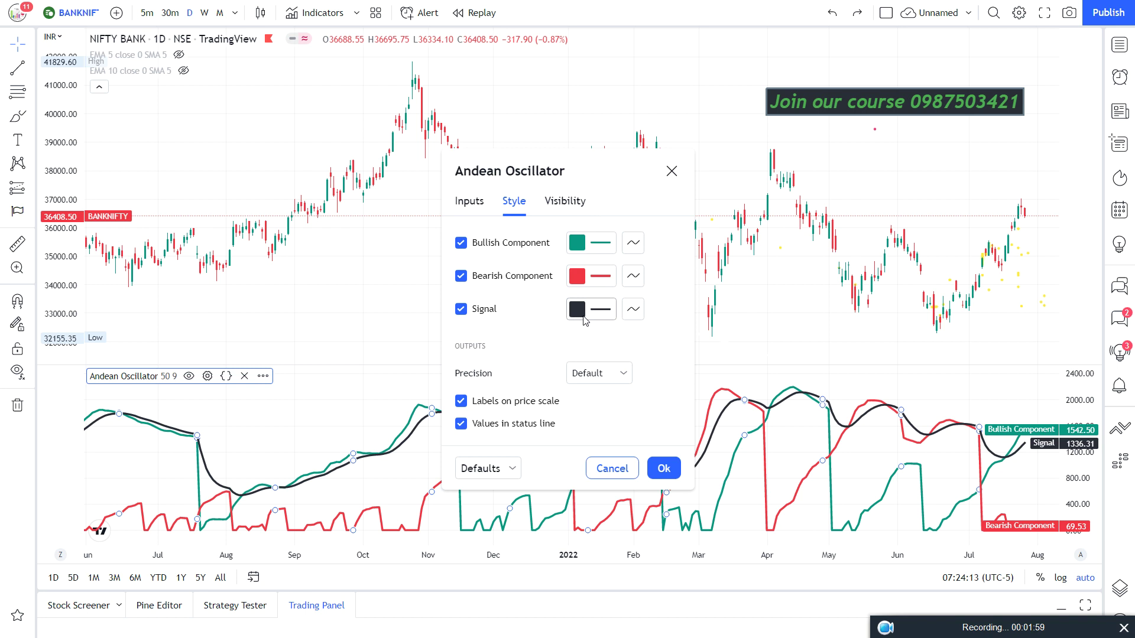
pyautogui.click(674, 476)
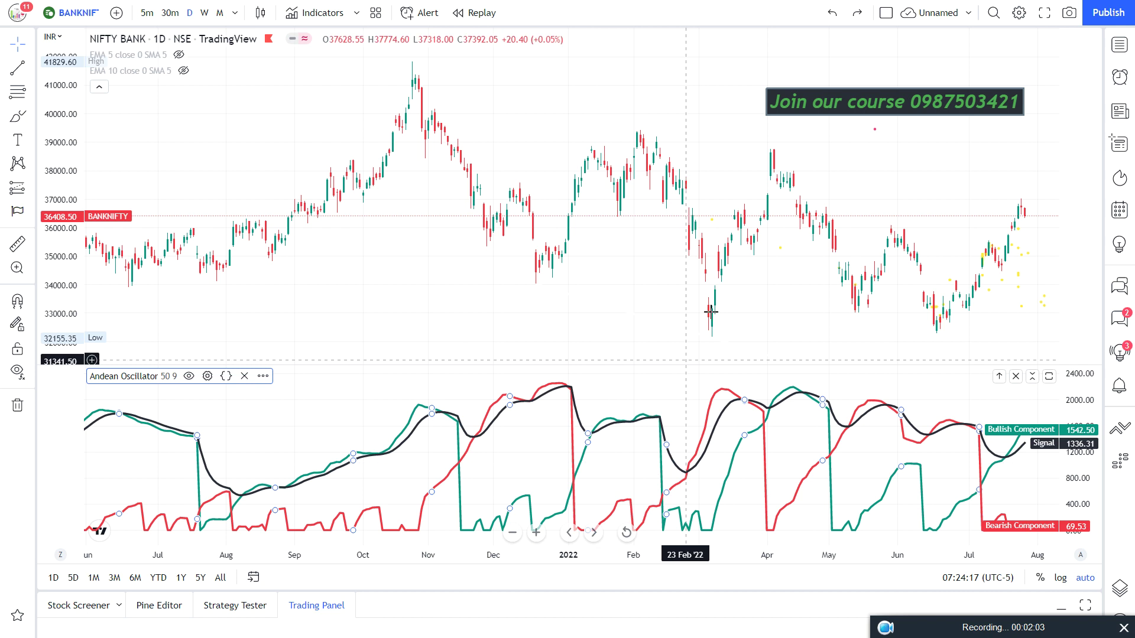
# Circle the February to April 2020 price crash on the daily chart with a yellow brush stroke.
pyautogui.click(535, 534)
pyautogui.click(627, 533)
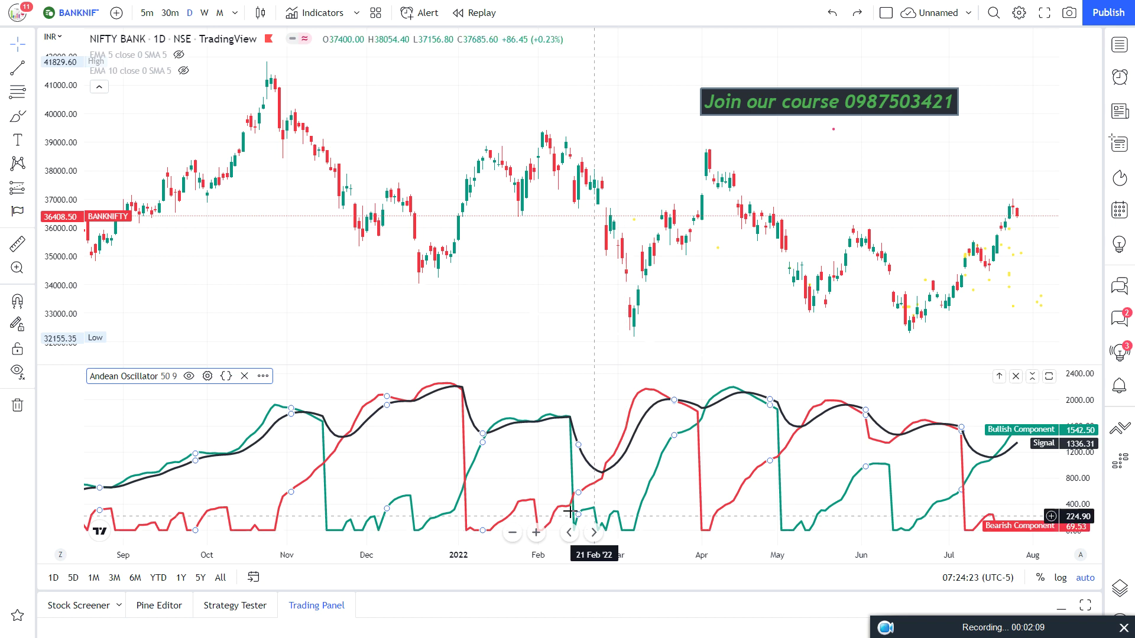
pyautogui.click(513, 533)
pyautogui.click(513, 533)
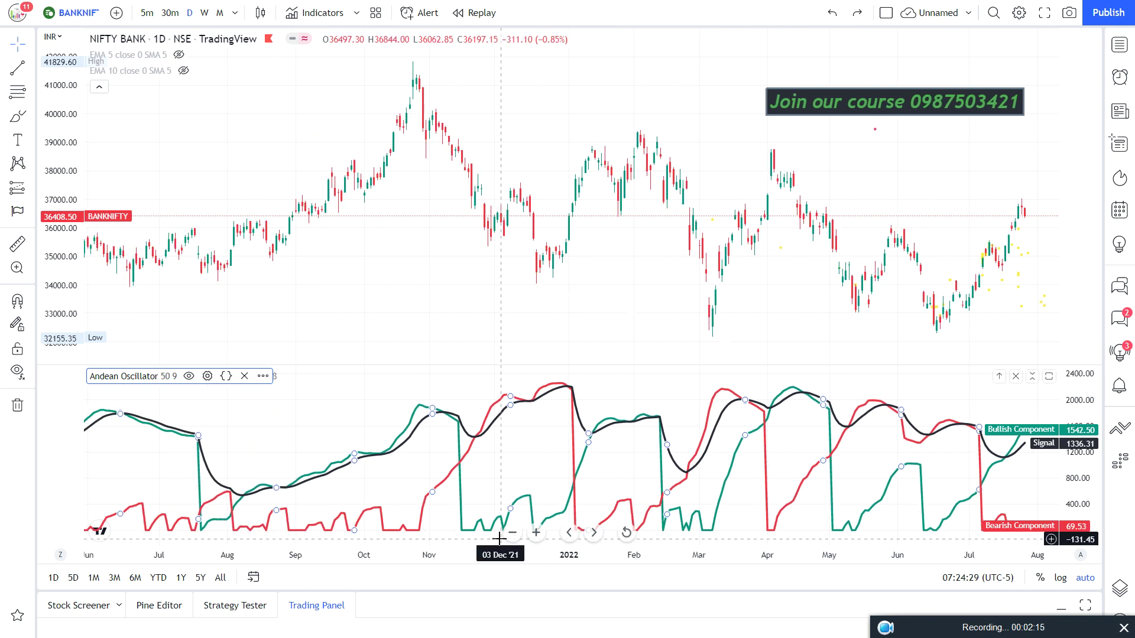
pyautogui.click(512, 534)
pyautogui.click(512, 534)
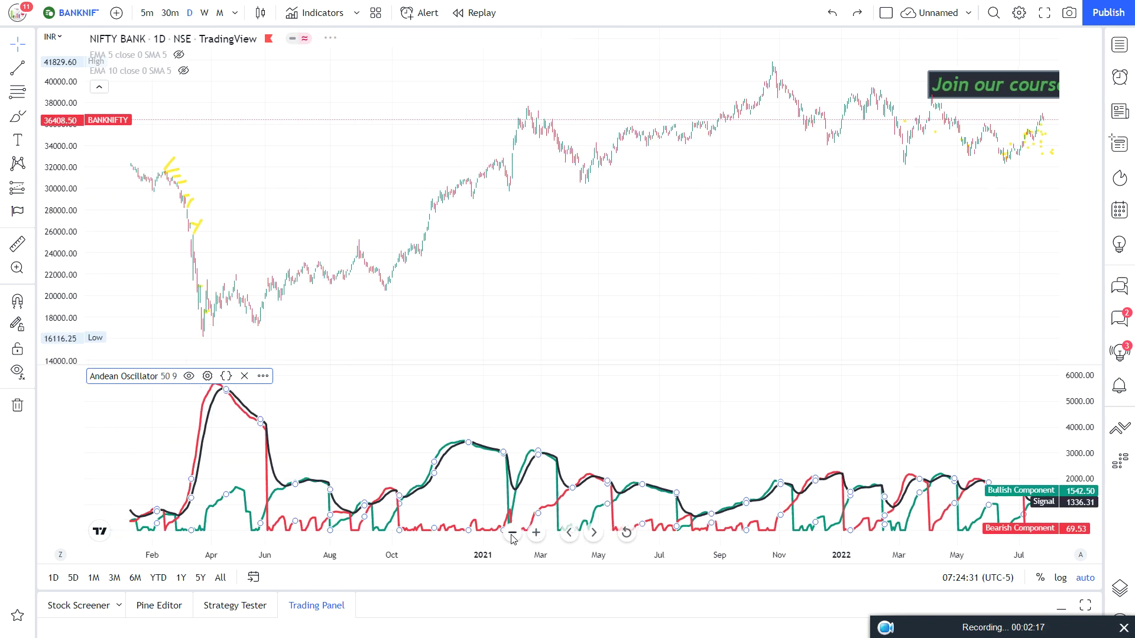
pyautogui.click(621, 222)
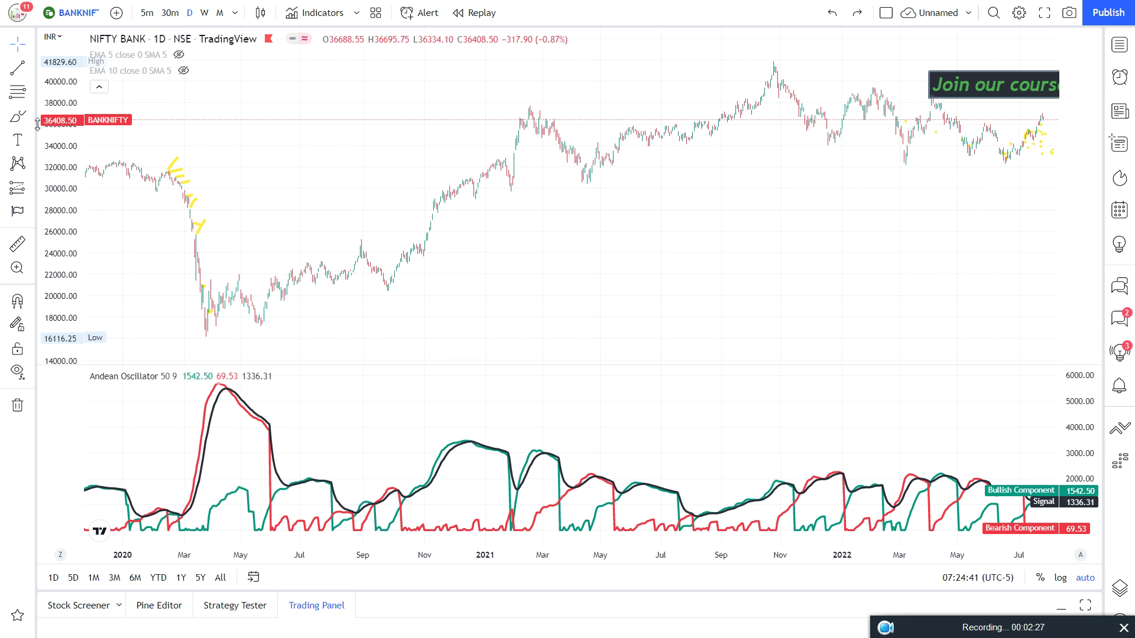
pyautogui.click(18, 117)
pyautogui.moveTo(176, 158)
pyautogui.mouseDown()
pyautogui.moveTo(166, 176)
pyautogui.moveTo(190, 342)
pyautogui.moveTo(236, 255)
pyautogui.moveTo(172, 157)
pyautogui.mouseUp()
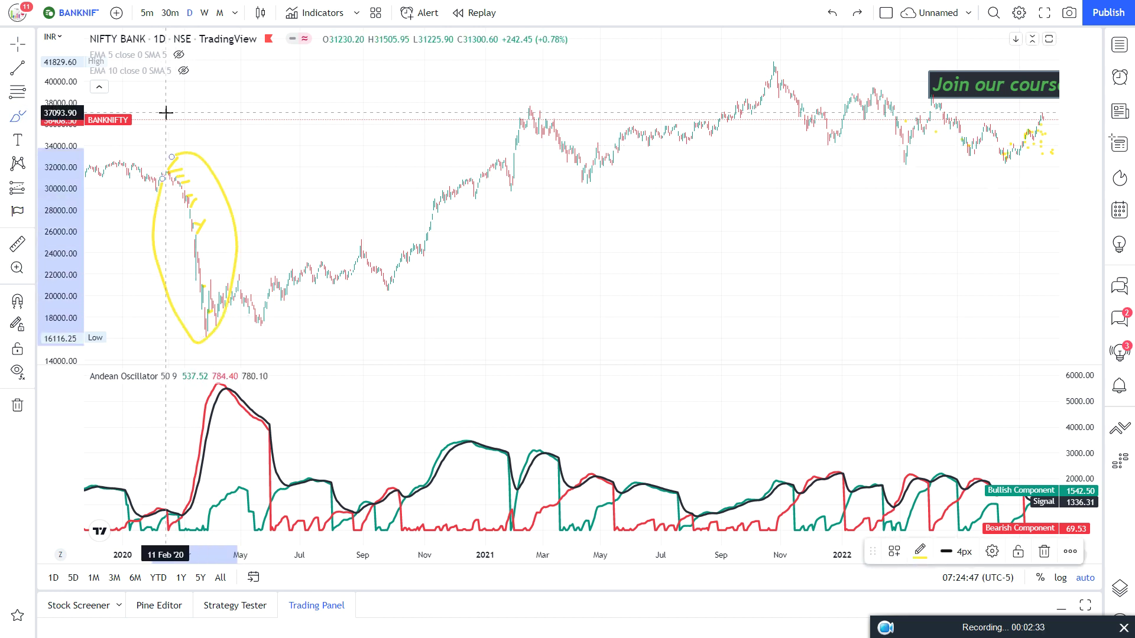
pyautogui.click(18, 43)
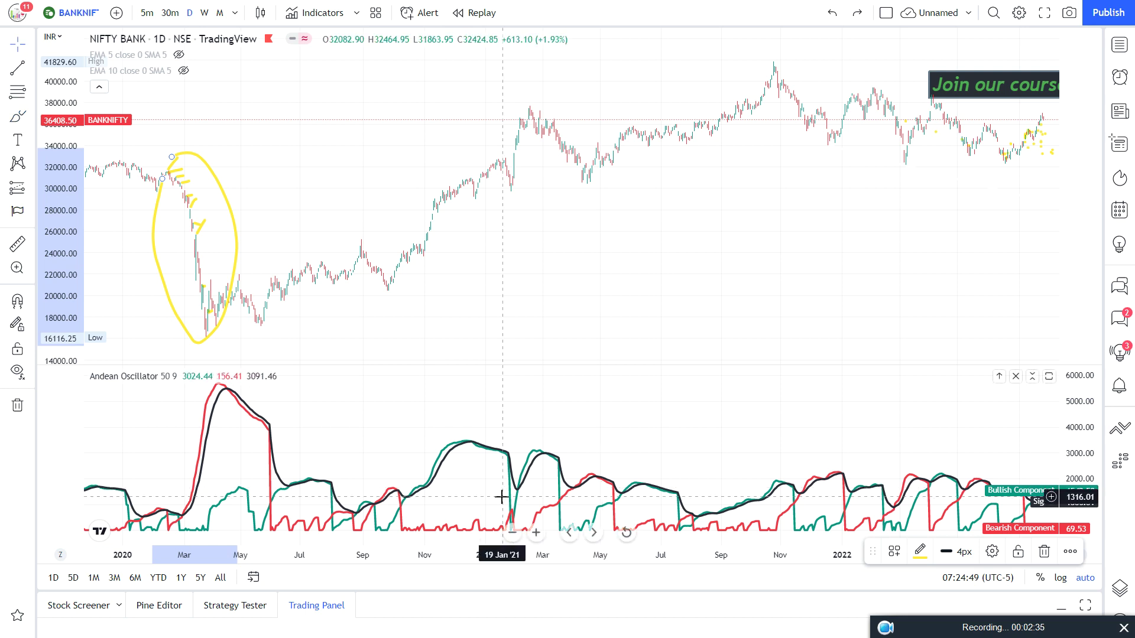
# Mark the oscillator's bearish and signal line crossover around early March 2020 with a short brush stroke and colour it pink.
pyautogui.click(511, 533)
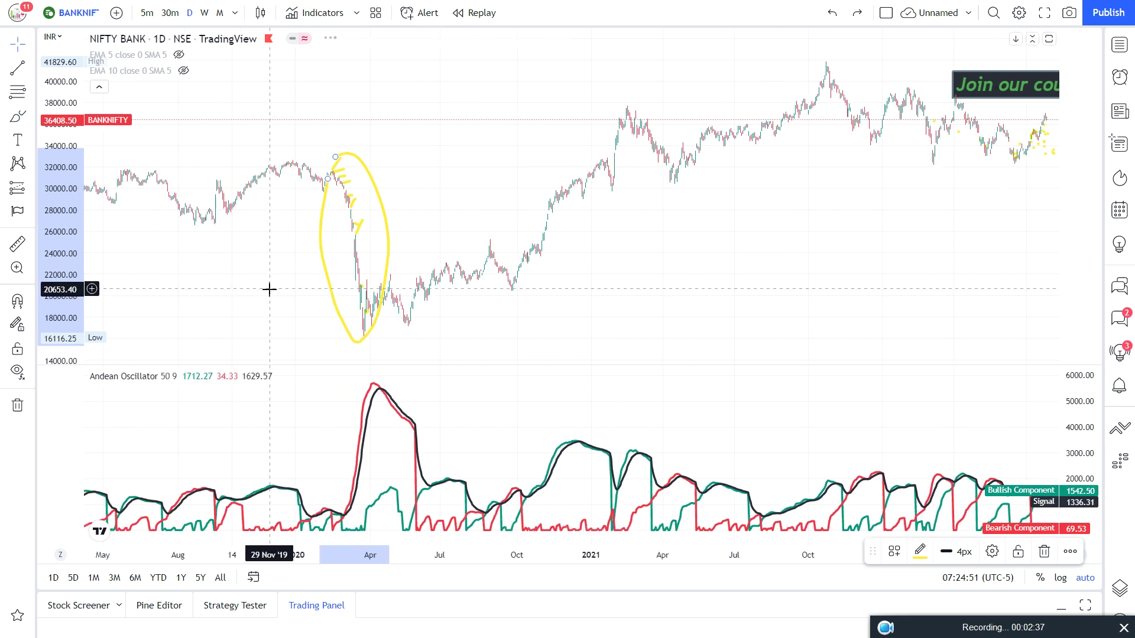
pyautogui.click(30, 44)
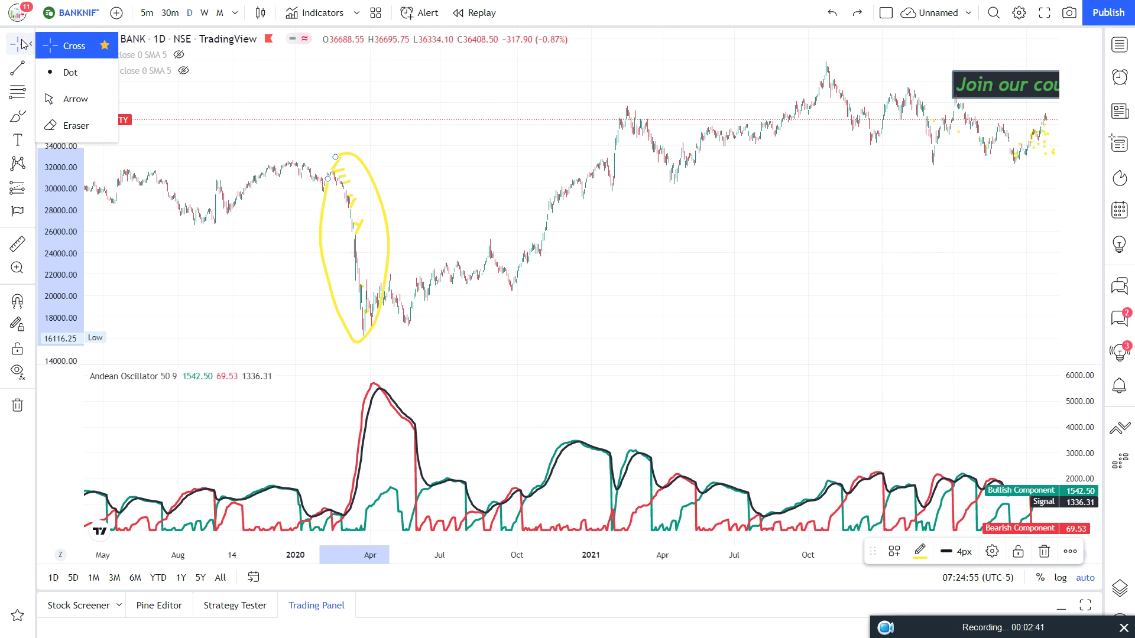
pyautogui.moveTo(177, 266); pyautogui.dragTo(629, 246)
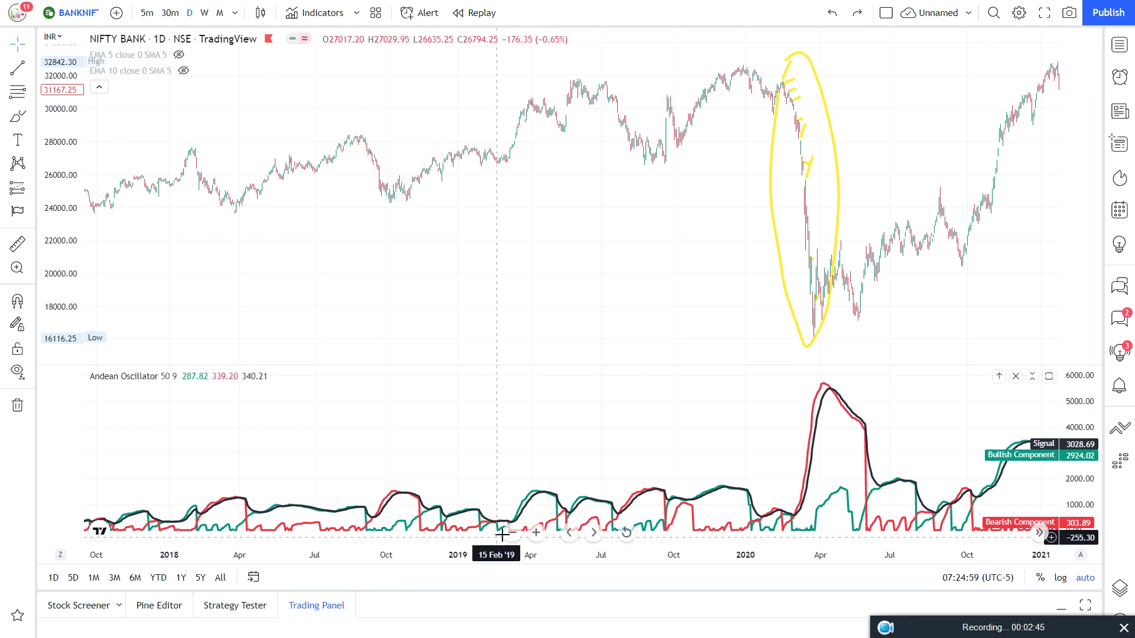
pyautogui.click(537, 534)
pyautogui.click(537, 534)
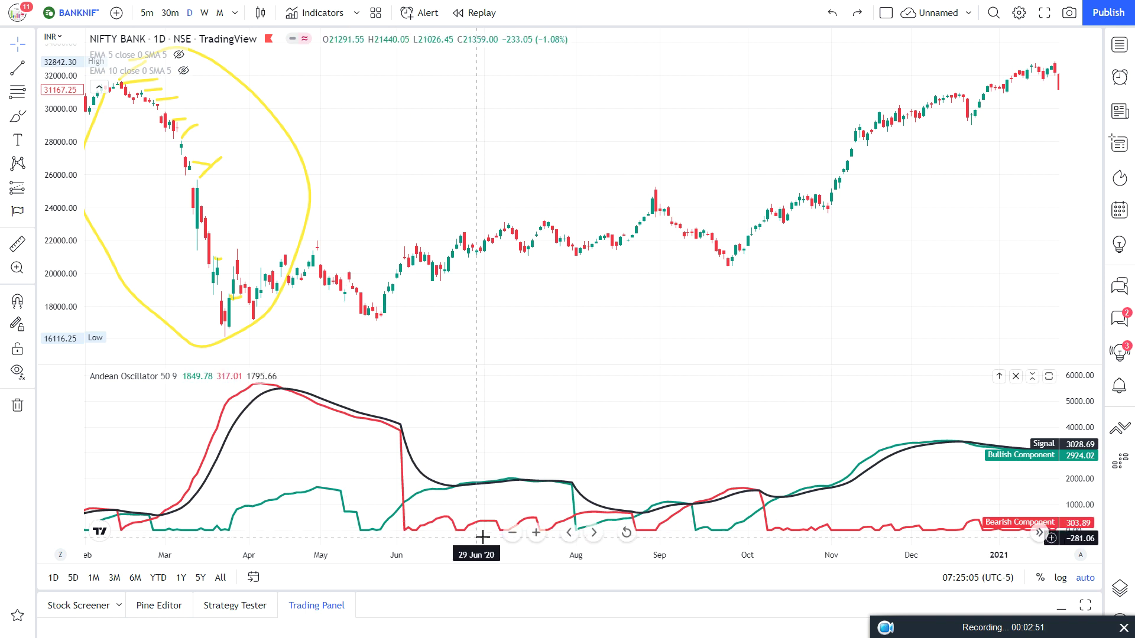
pyautogui.click(512, 534)
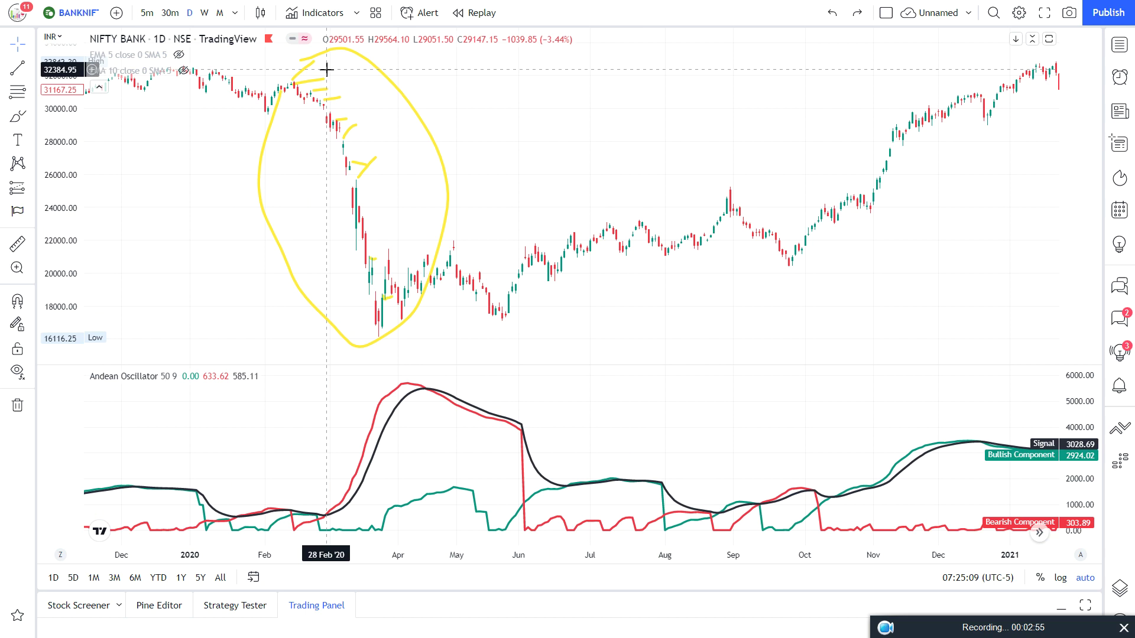
pyautogui.click(22, 119)
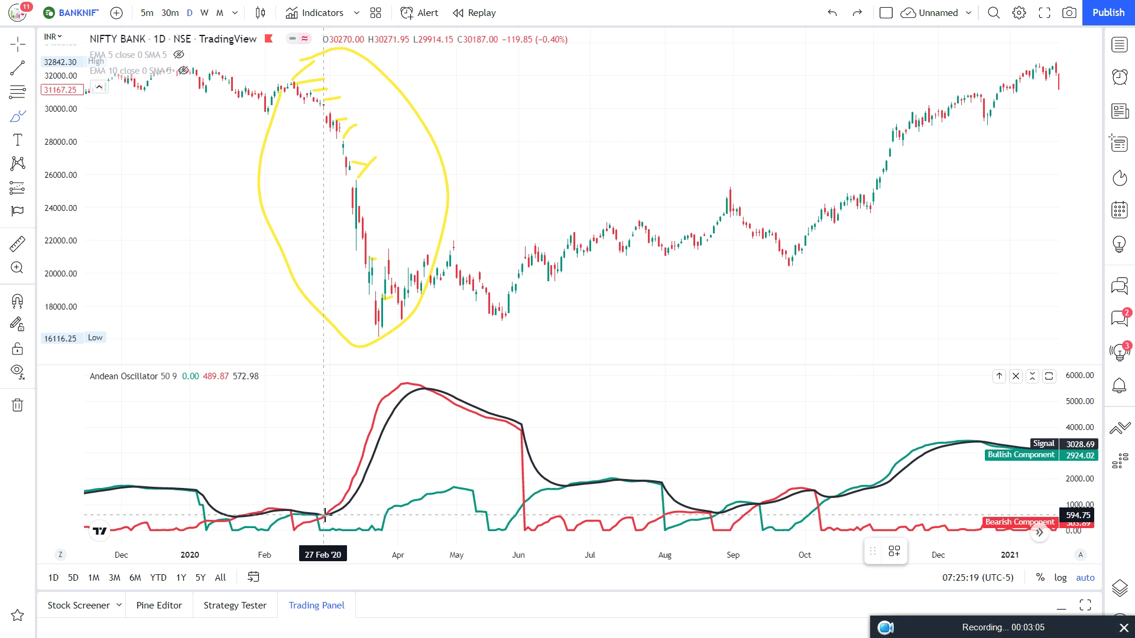
pyautogui.moveTo(324, 515); pyautogui.dragTo(353, 547)
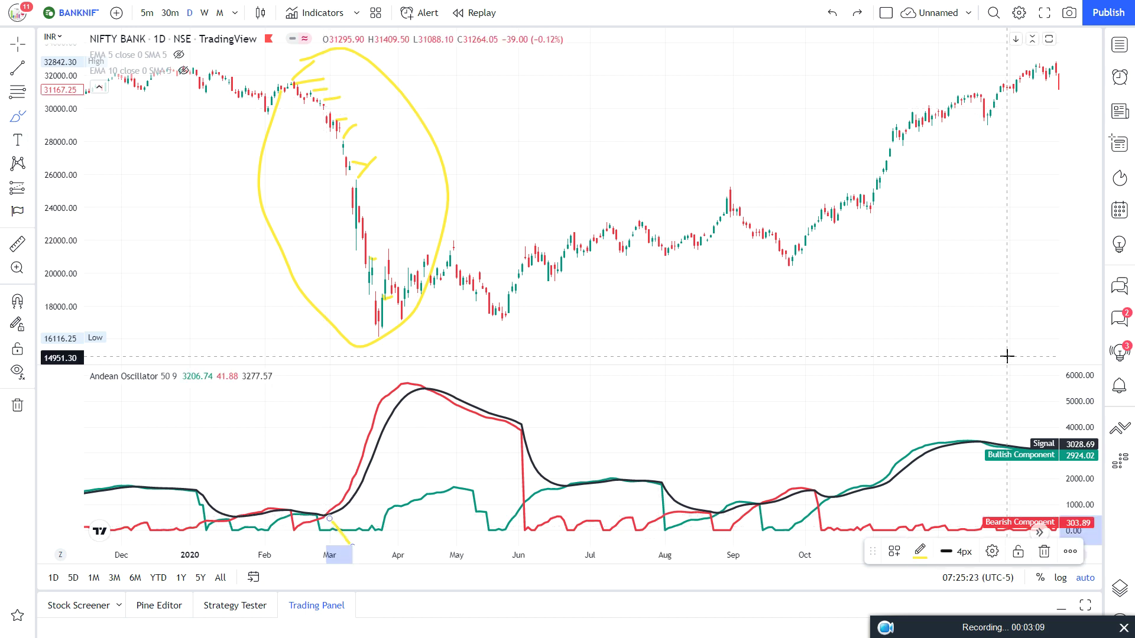
pyautogui.click(922, 551)
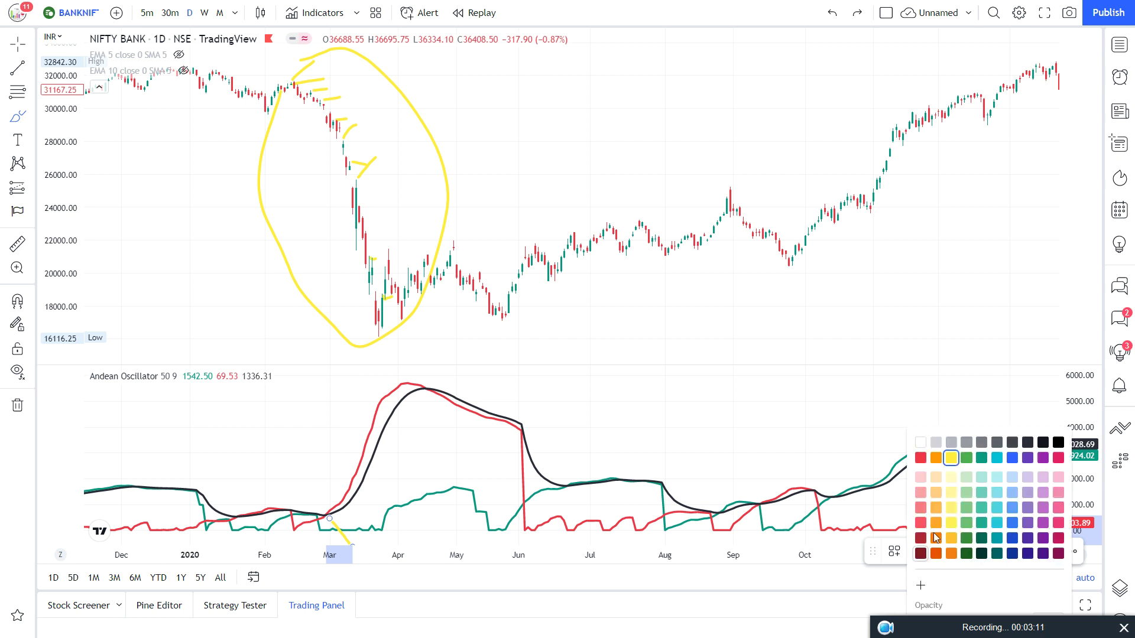
pyautogui.click(1059, 458)
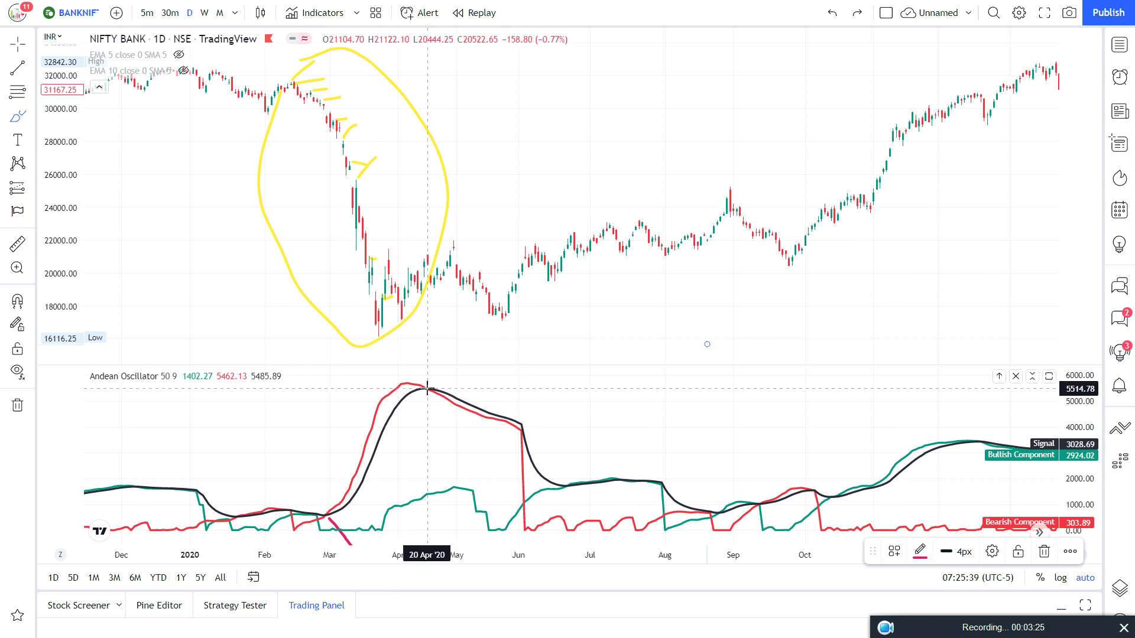
# Brush a vertical mark at the oscillator's April 2020 peak crossover and circle the bearish line's rise from March up to it.
pyautogui.moveTo(428, 388); pyautogui.dragTo(432, 238)
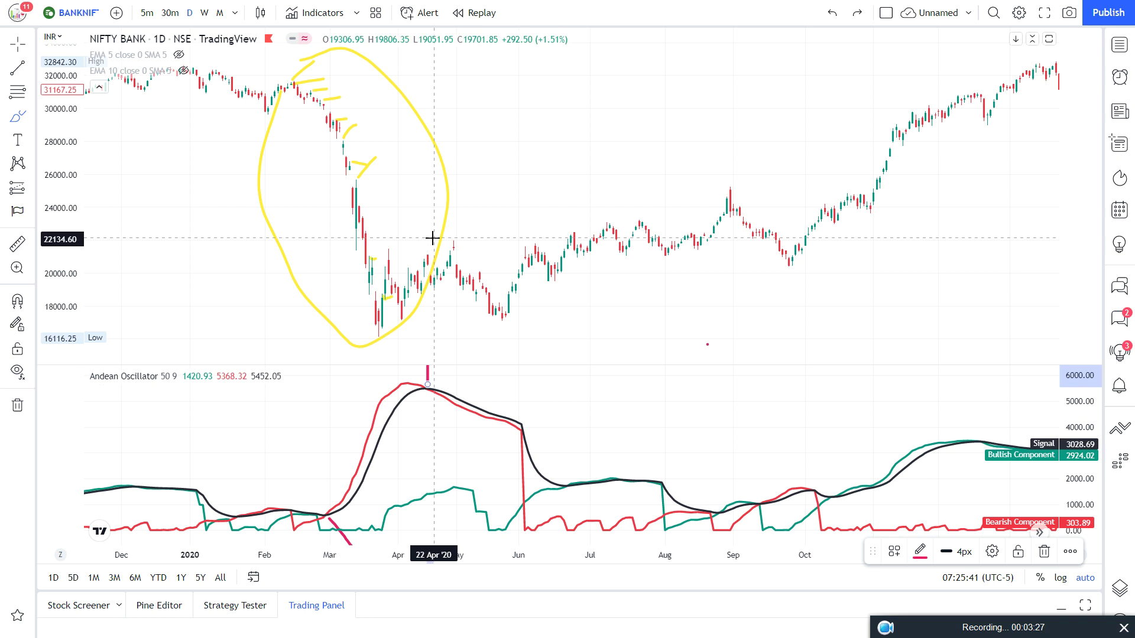
pyautogui.moveTo(335, 515)
pyautogui.mouseDown()
pyautogui.moveTo(418, 426)
pyautogui.moveTo(423, 375)
pyautogui.moveTo(347, 411)
pyautogui.moveTo(338, 510)
pyautogui.mouseUp()
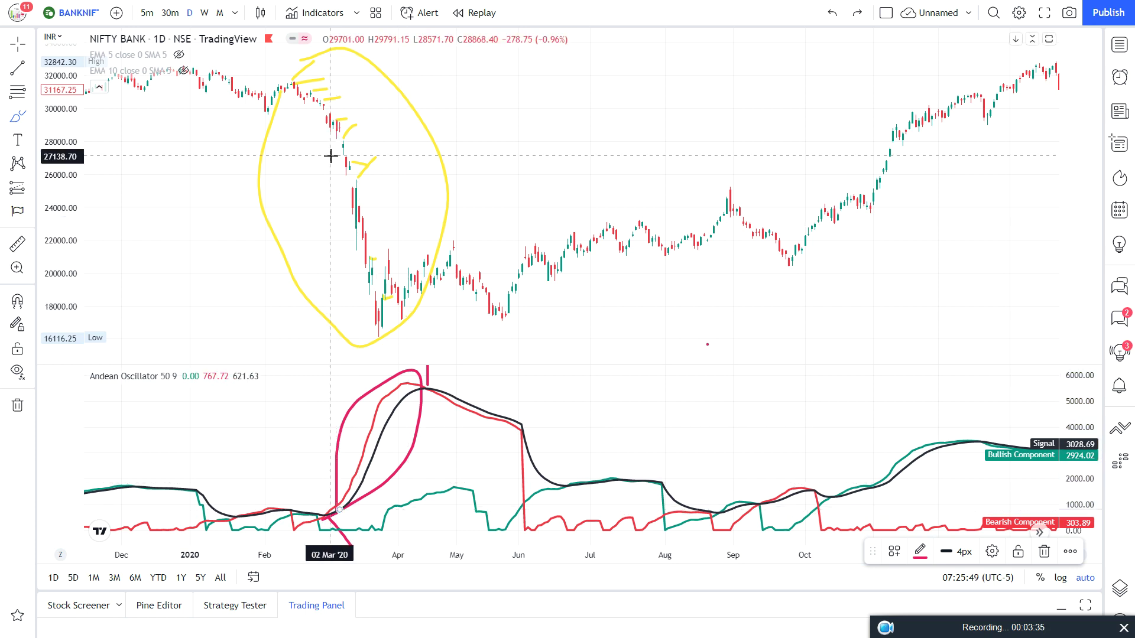
# Circle the February to April 2020 price drop in pink, and the oscillator's bearish decline from late April to June 2020.
pyautogui.moveTo(292, 74)
pyautogui.mouseDown()
pyautogui.moveTo(319, 286)
pyautogui.moveTo(393, 316)
pyautogui.moveTo(367, 165)
pyautogui.moveTo(279, 71)
pyautogui.mouseUp()
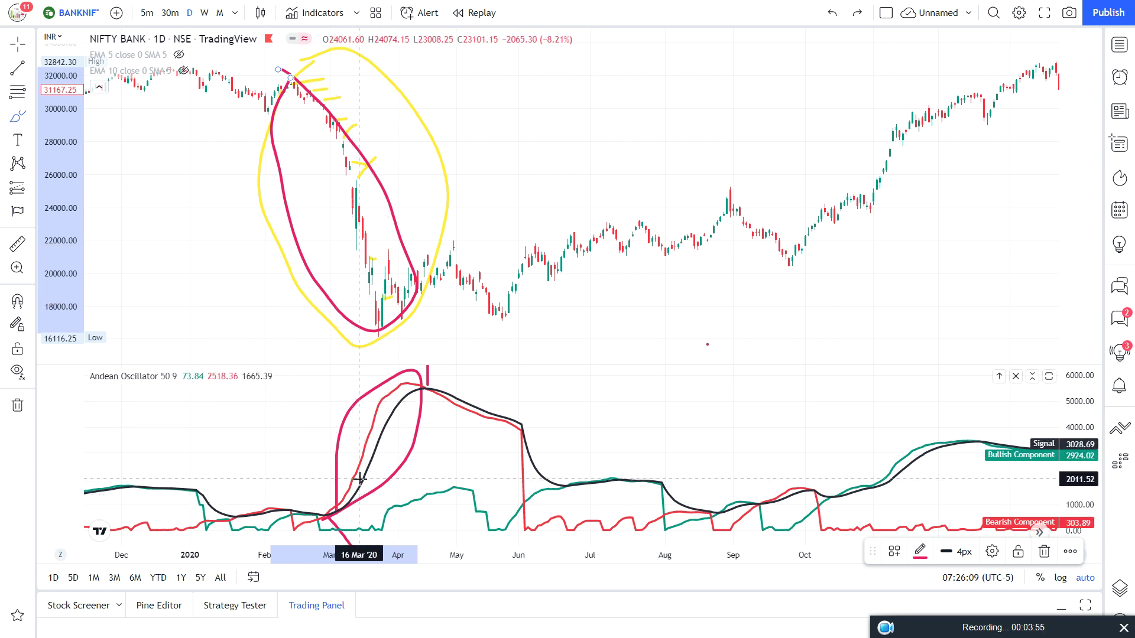
pyautogui.click(427, 393)
pyautogui.moveTo(426, 392)
pyautogui.mouseDown()
pyautogui.moveTo(430, 413)
pyautogui.moveTo(523, 526)
pyautogui.moveTo(518, 394)
pyautogui.moveTo(431, 379)
pyautogui.mouseUp()
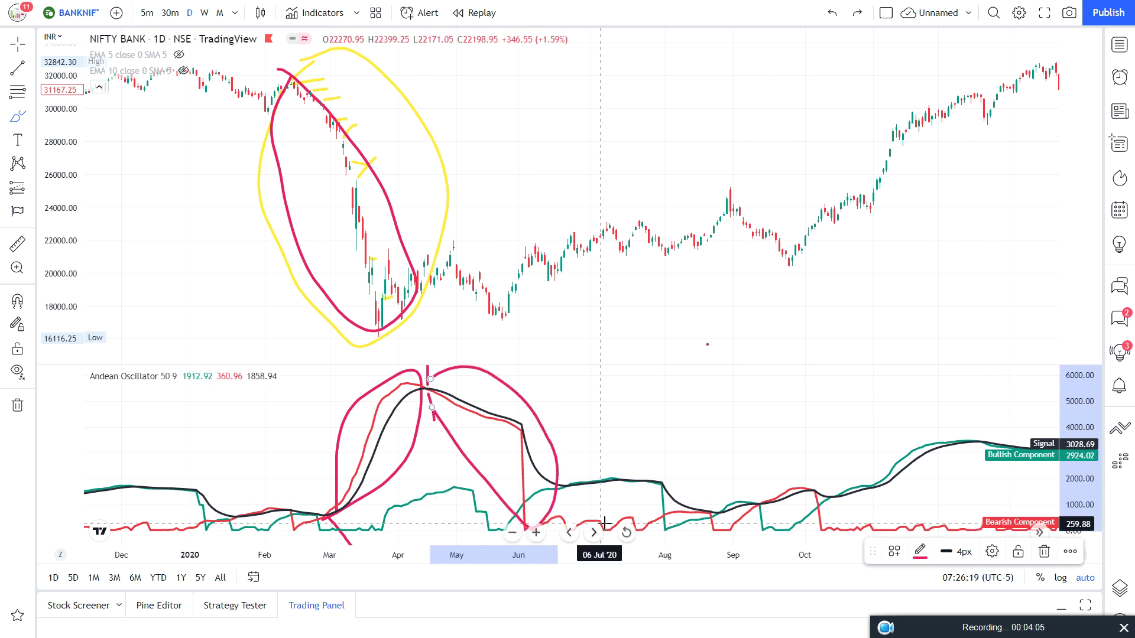
# Circle the oscillator's bullish rise from August to November 2021 with the pink brush and mark the crossover where it starts.
pyautogui.click(594, 532)
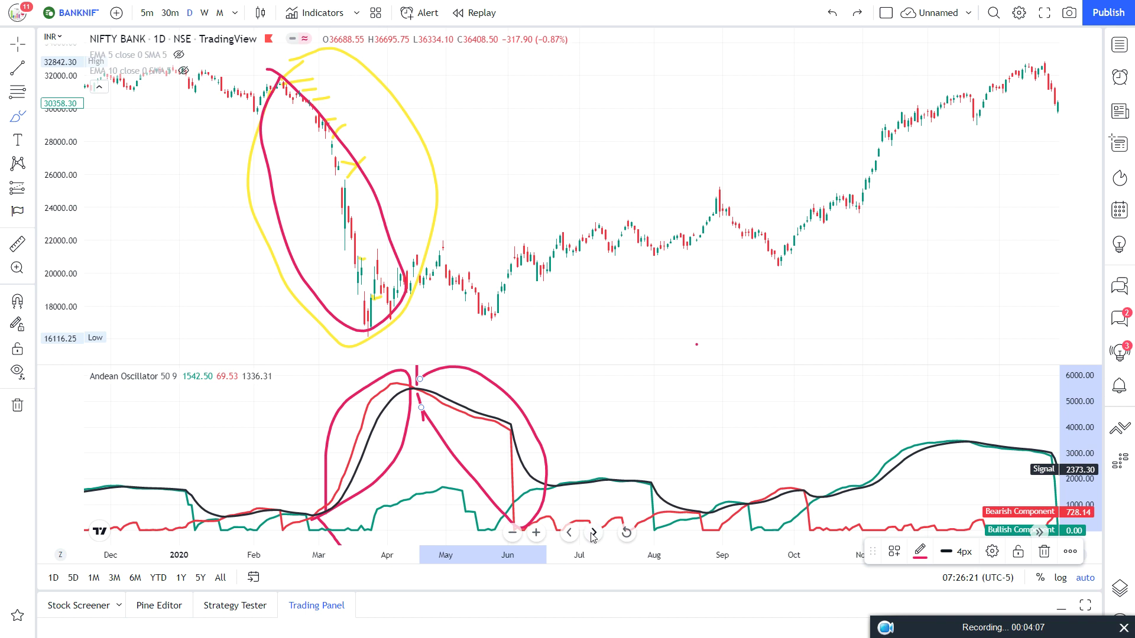
pyautogui.click(626, 533)
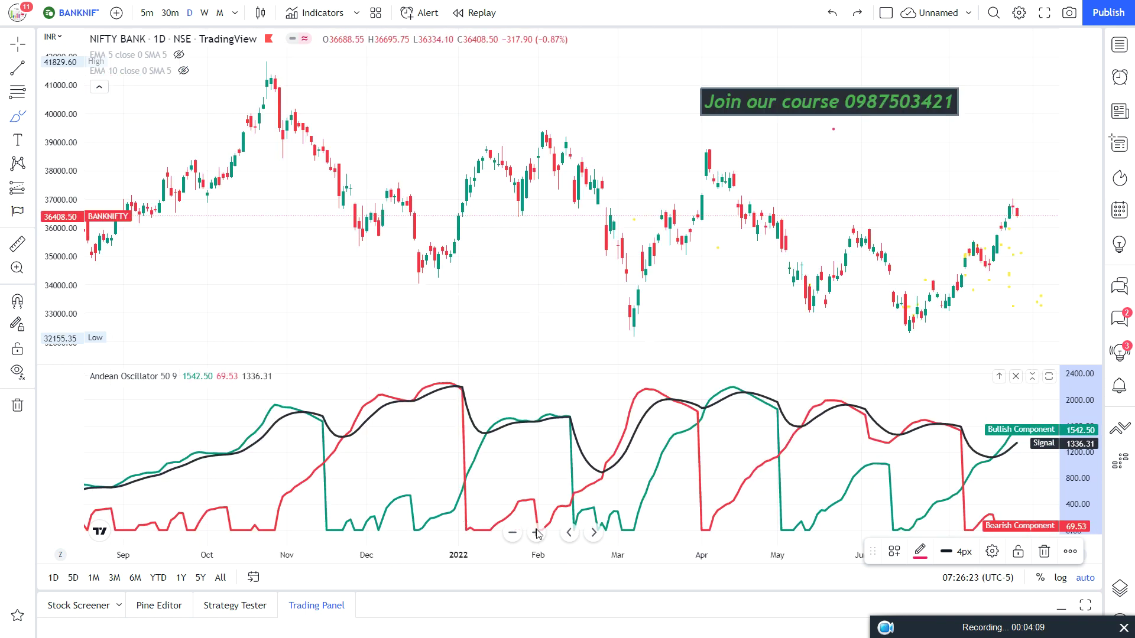
pyautogui.click(512, 533)
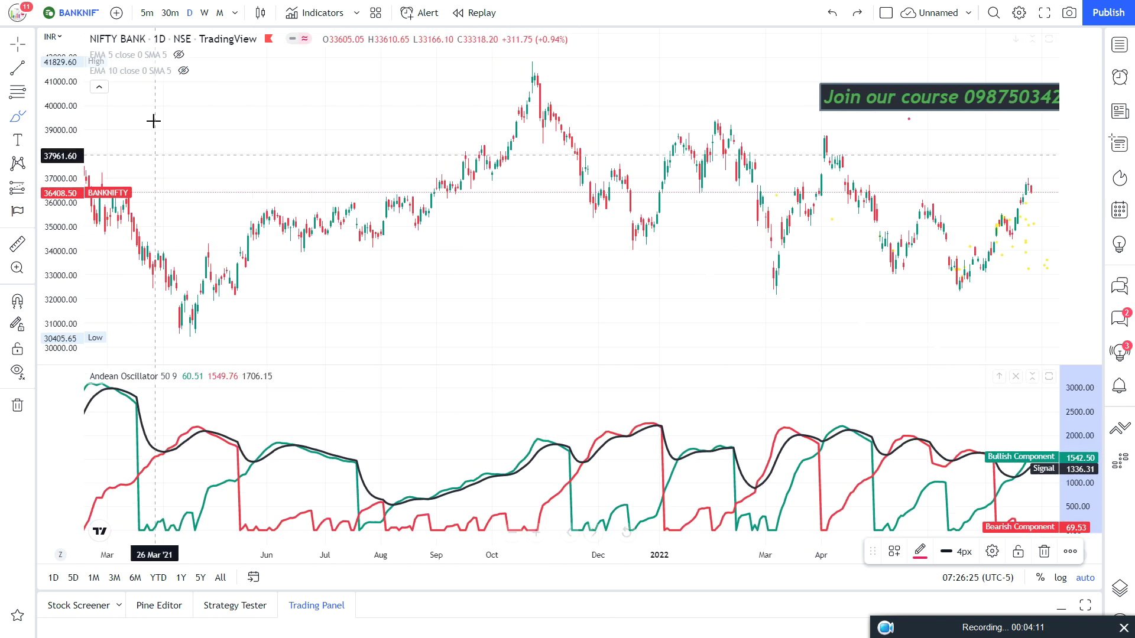
pyautogui.click(19, 121)
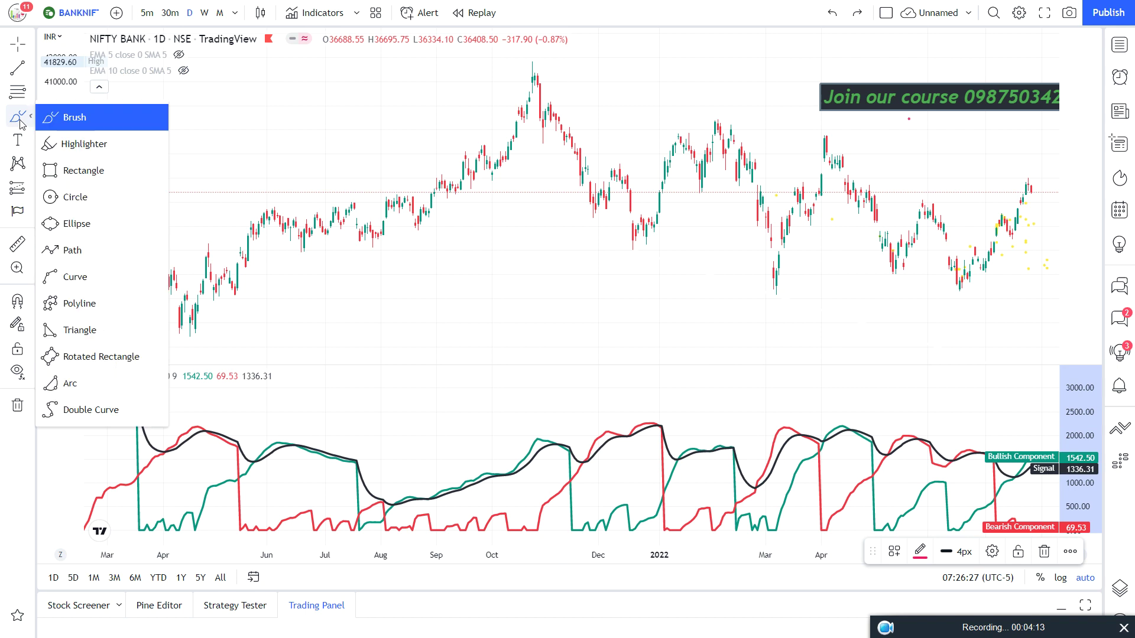
pyautogui.click(502, 400)
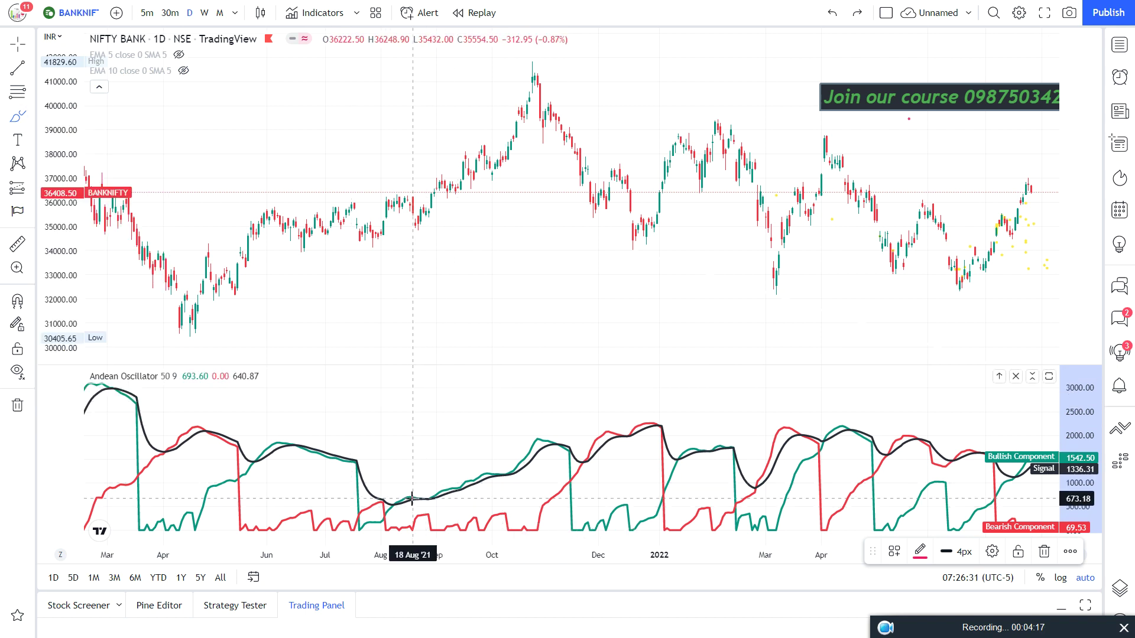
pyautogui.moveTo(398, 509)
pyautogui.mouseDown()
pyautogui.moveTo(508, 490)
pyautogui.moveTo(557, 458)
pyautogui.moveTo(563, 424)
pyautogui.moveTo(418, 456)
pyautogui.moveTo(393, 517)
pyautogui.moveTo(408, 524)
pyautogui.mouseUp()
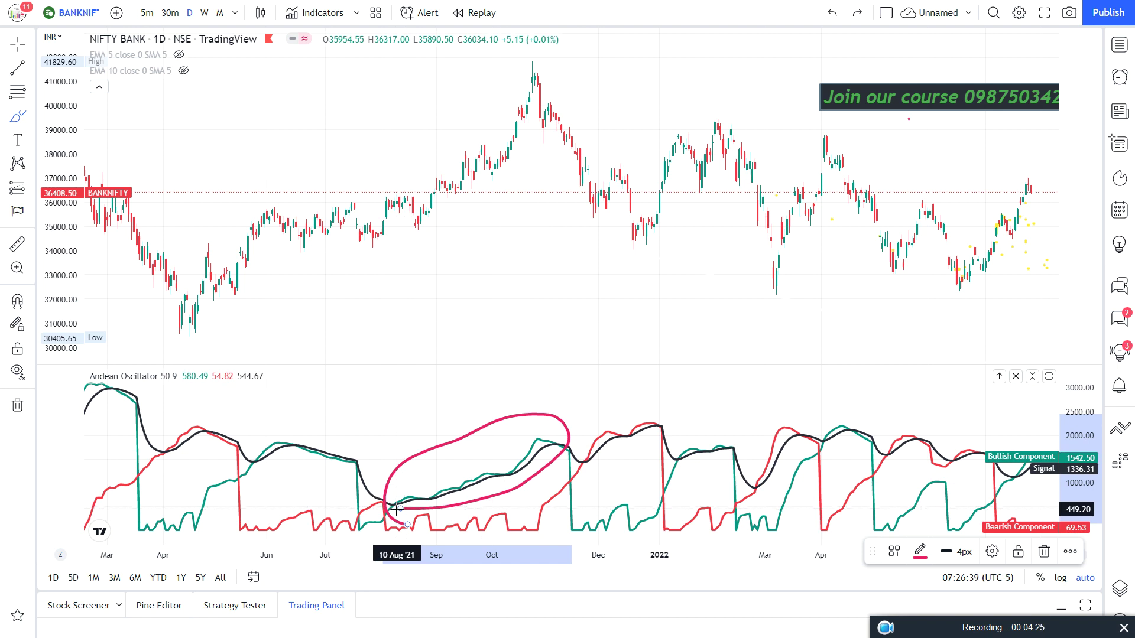
pyautogui.moveTo(396, 509); pyautogui.dragTo(389, 470)
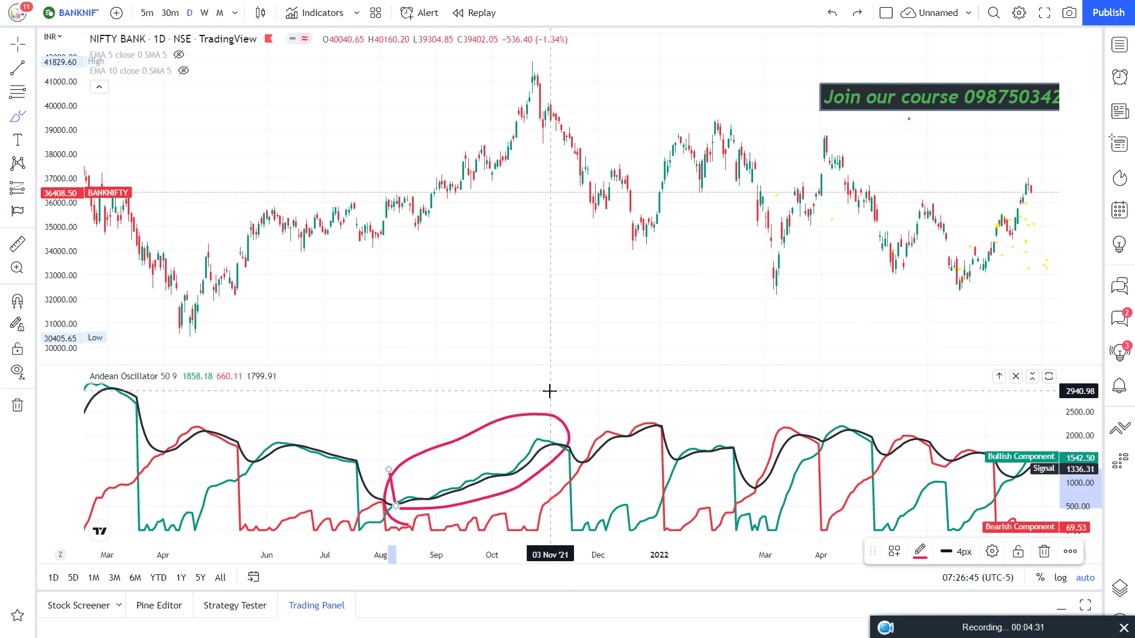
# Mark the end of the oscillator's bullish rise in early November 2021 and circle the August to November 2021 price rally.
pyautogui.moveTo(551, 399)
pyautogui.mouseDown()
pyautogui.moveTo(567, 427)
pyautogui.moveTo(556, 455)
pyautogui.mouseUp()
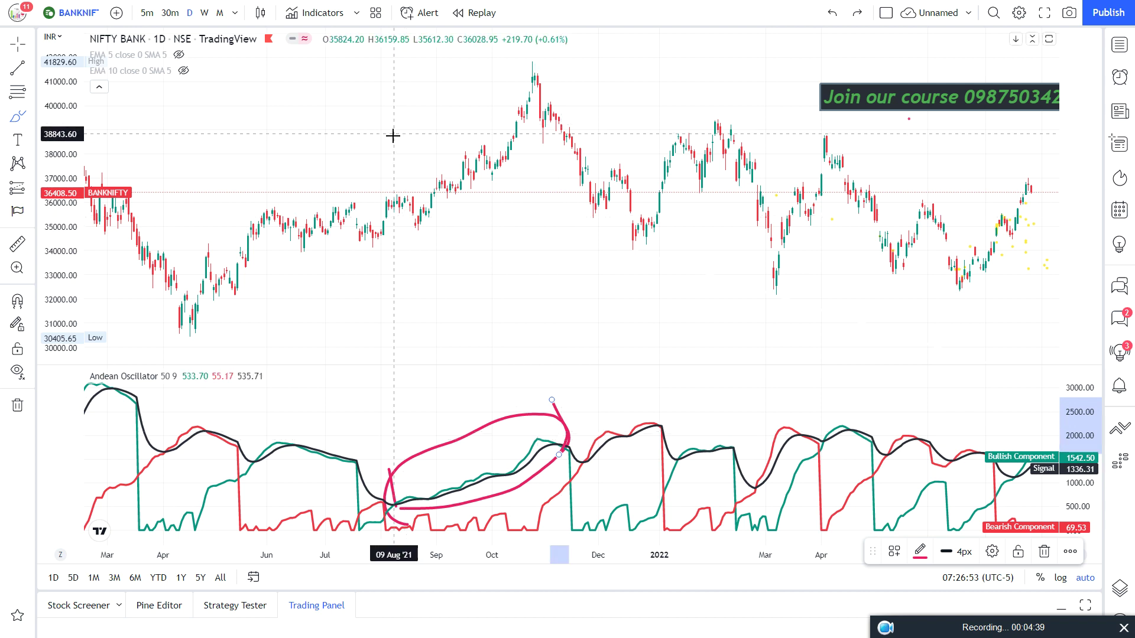
pyautogui.moveTo(397, 151)
pyautogui.mouseDown()
pyautogui.moveTo(476, 210)
pyautogui.moveTo(543, 66)
pyautogui.moveTo(403, 183)
pyautogui.mouseUp()
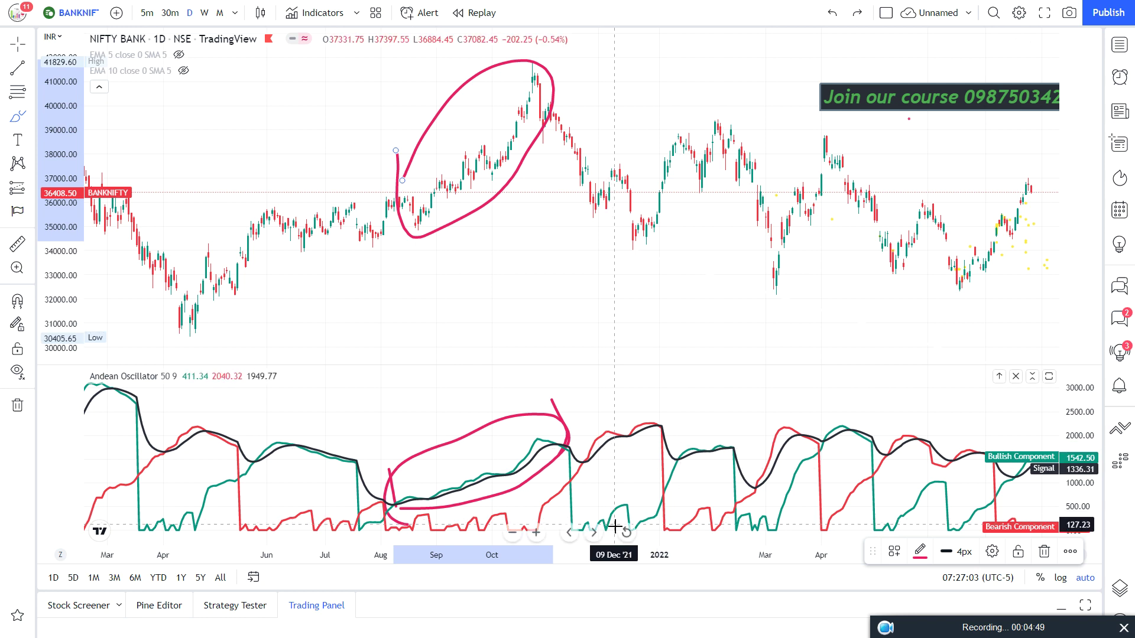
# Brush an upward arrow under the oscillator's mid-July 2022 bullish crossover and circle the price rise that follows it.
pyautogui.click(625, 534)
pyautogui.click(536, 533)
pyautogui.click(536, 533)
pyautogui.click(536, 532)
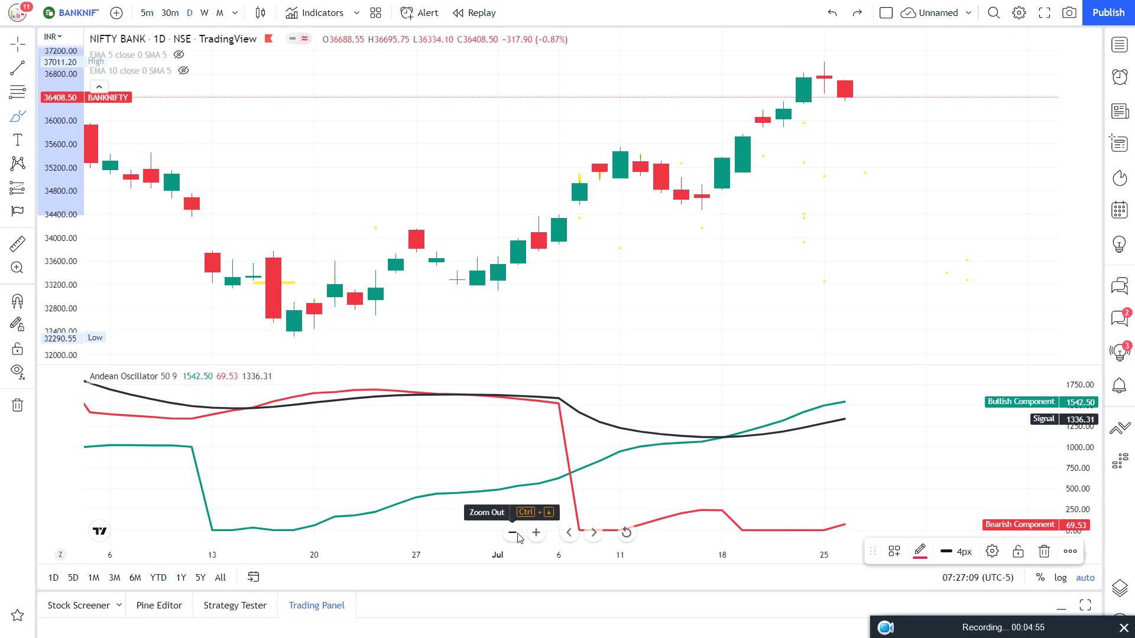
pyautogui.click(512, 533)
pyautogui.click(518, 535)
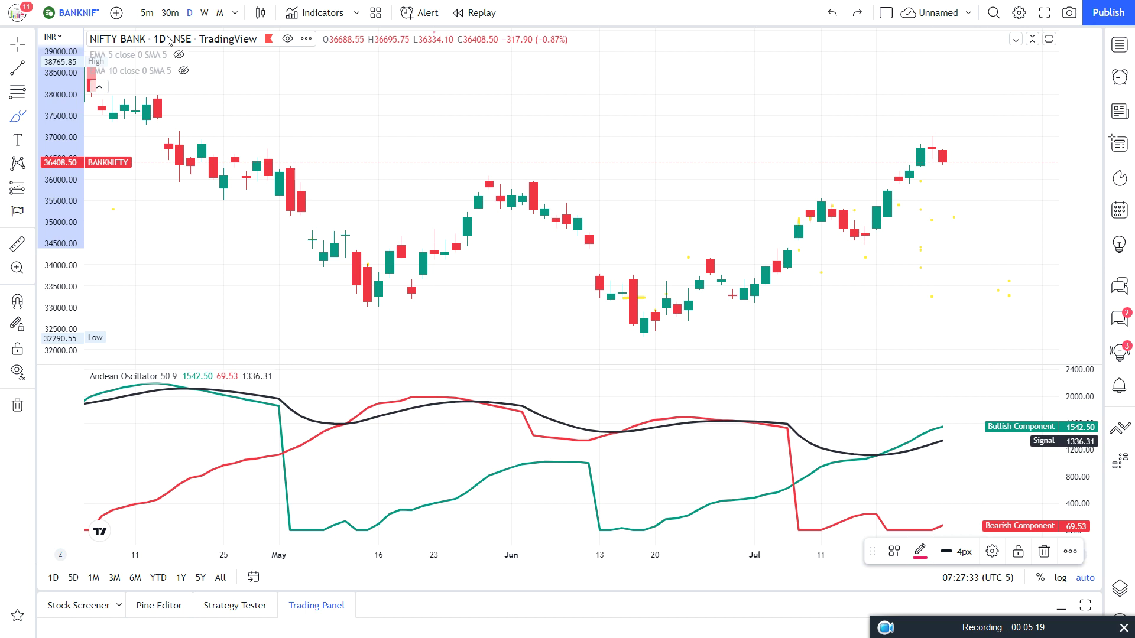
pyautogui.click(30, 115)
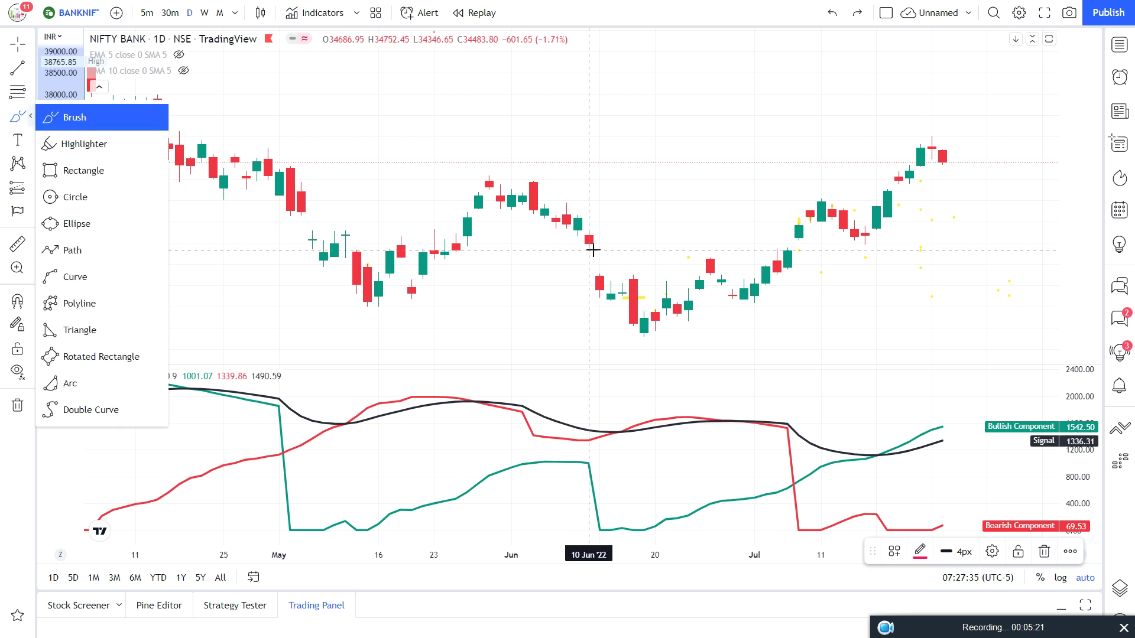
pyautogui.click(593, 251)
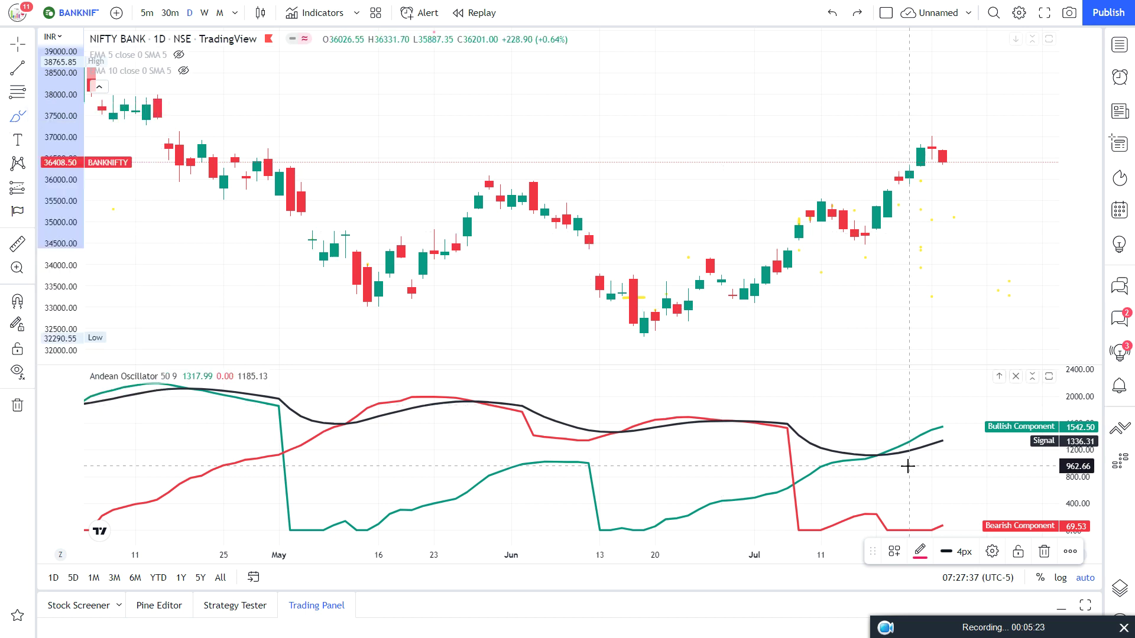
pyautogui.moveTo(886, 464); pyautogui.dragTo(899, 535)
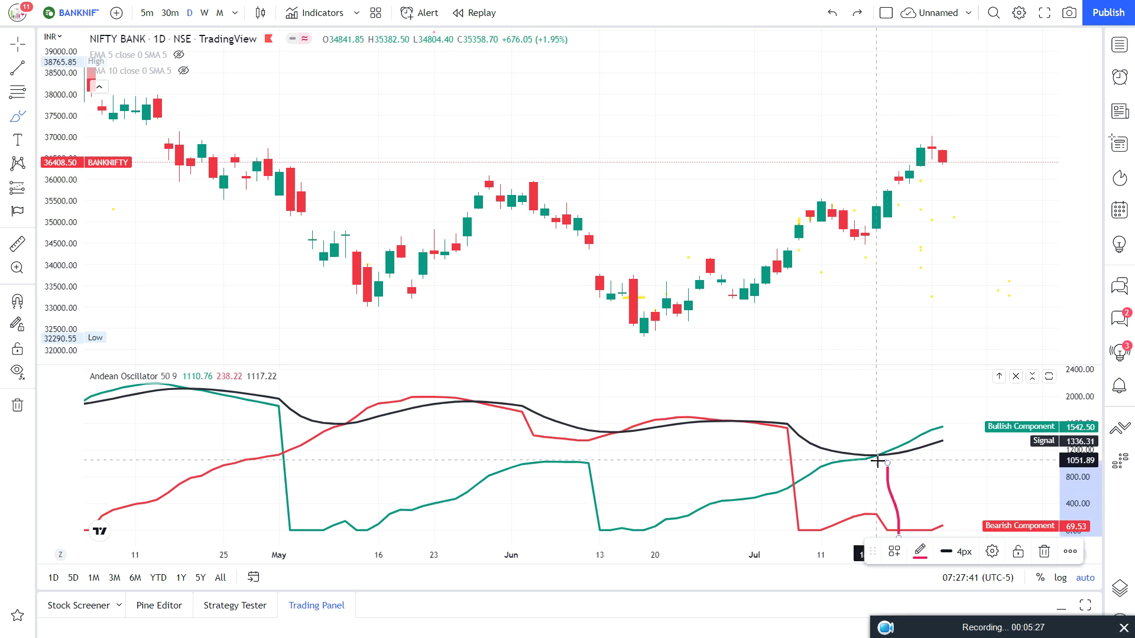
pyautogui.moveTo(865, 490)
pyautogui.mouseDown()
pyautogui.moveTo(886, 463)
pyautogui.moveTo(920, 493)
pyautogui.mouseUp()
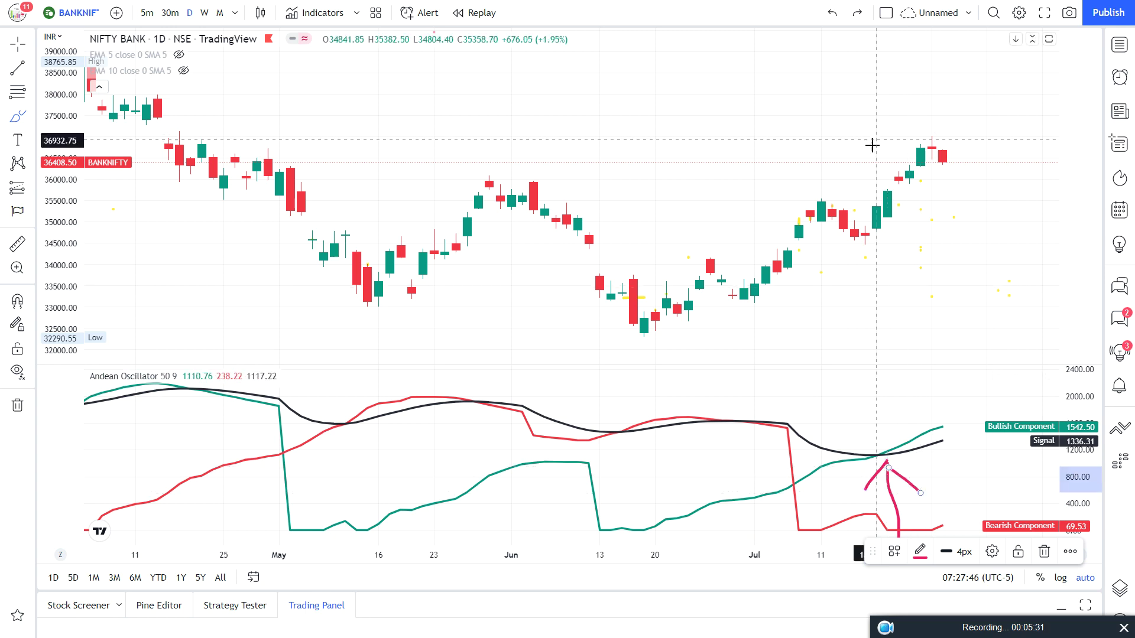
pyautogui.moveTo(887, 221)
pyautogui.mouseDown()
pyautogui.moveTo(946, 166)
pyautogui.moveTo(904, 138)
pyautogui.moveTo(881, 207)
pyautogui.moveTo(889, 219)
pyautogui.mouseUp()
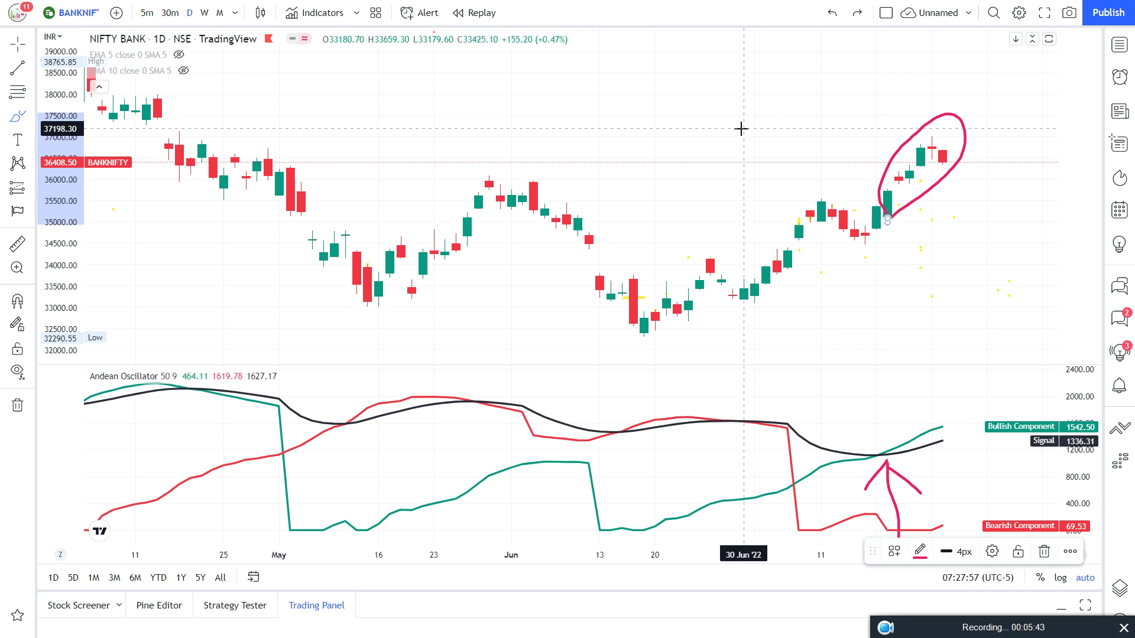
# Load the NSE chart of the NIFTY 50 index and view its oscillator back to November 2021.
pyautogui.write('NIFTY 50')
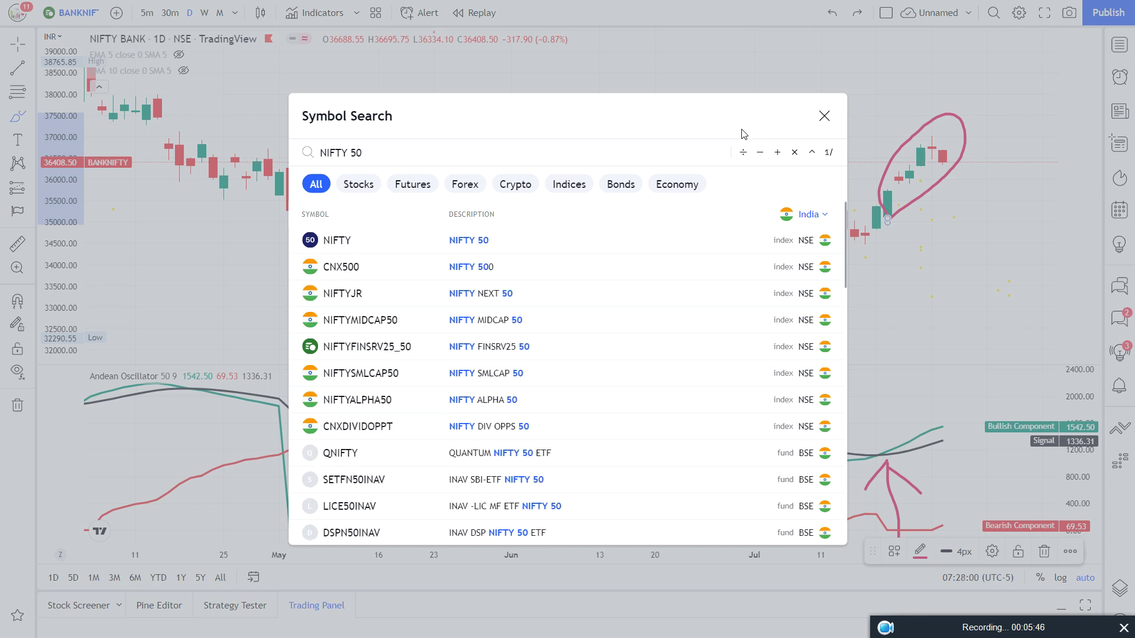
pyautogui.press('Return')
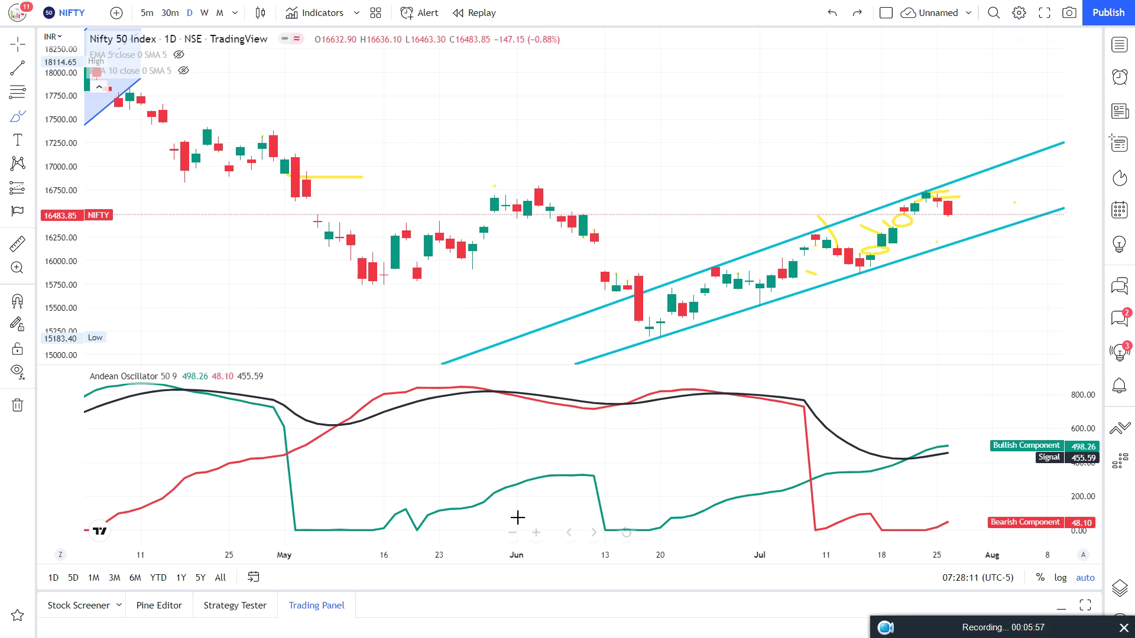
pyautogui.click(513, 533)
pyautogui.click(513, 533)
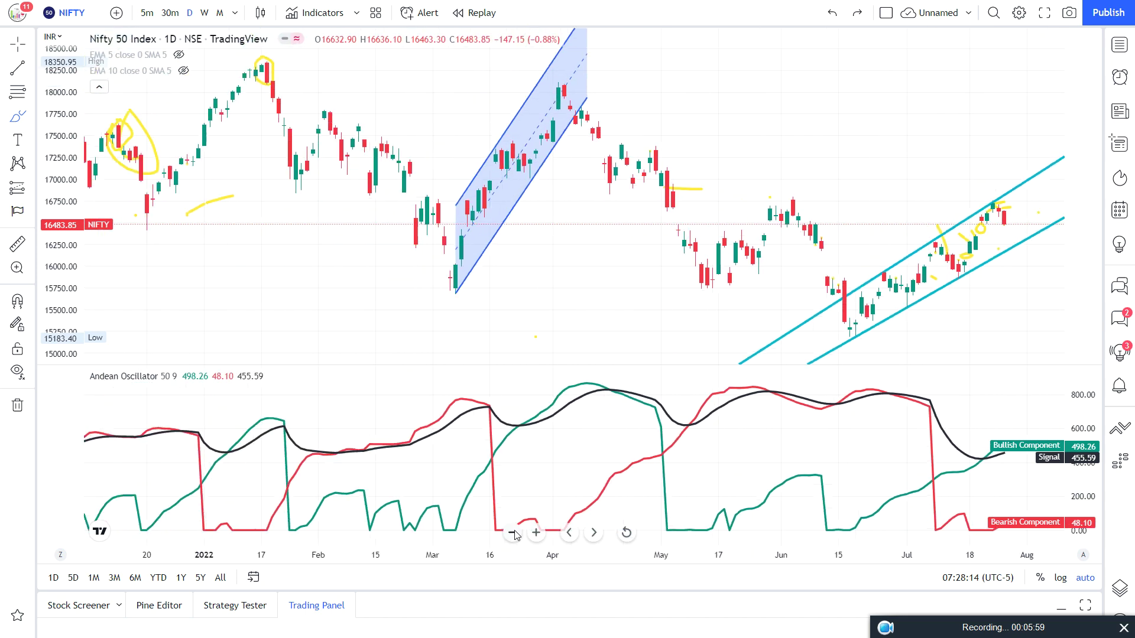
pyautogui.click(513, 533)
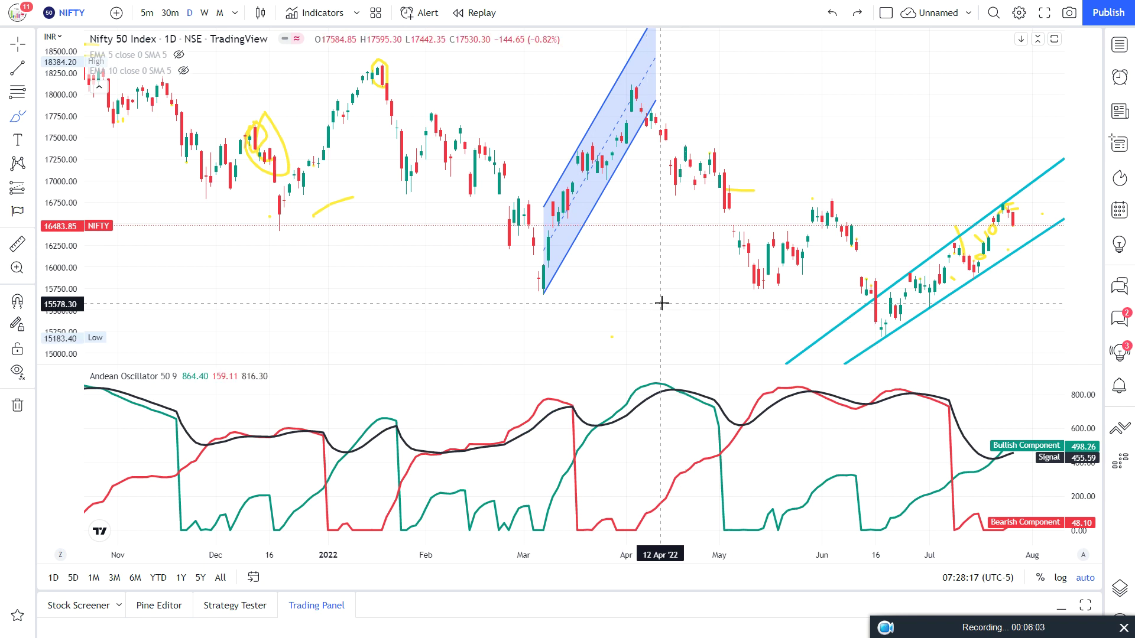
# Load the NSE stock chart of RELIANCE INDS and examine its oscillator lines from June to July 2022.
pyautogui.write('RELI')
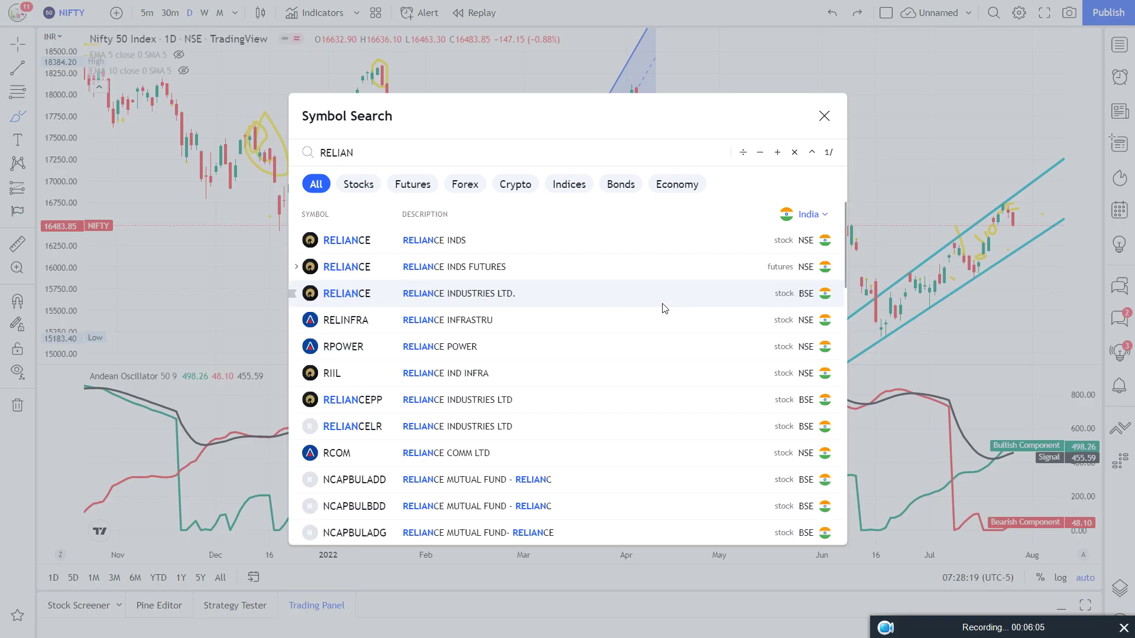
pyautogui.write('AN')
pyautogui.press('Return')
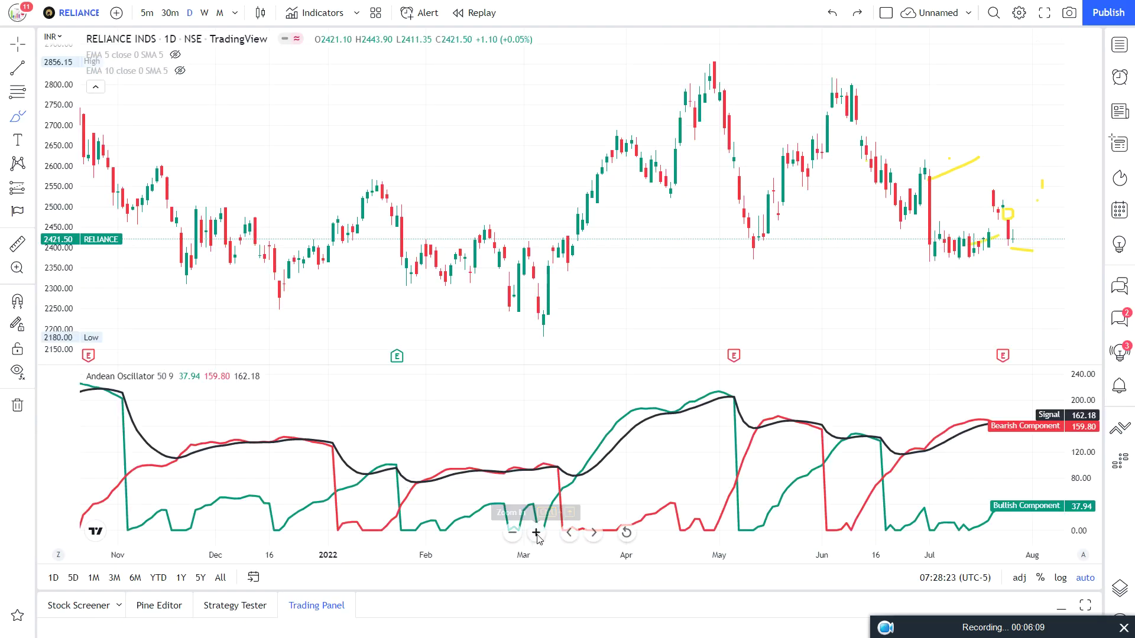
pyautogui.click(536, 532)
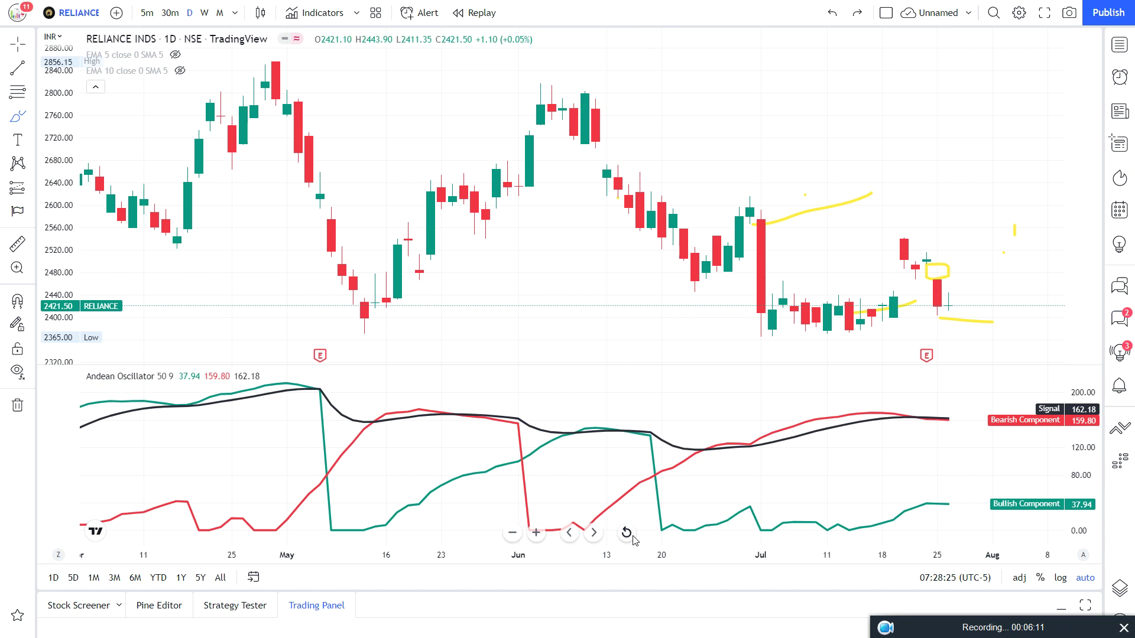
pyautogui.click(627, 532)
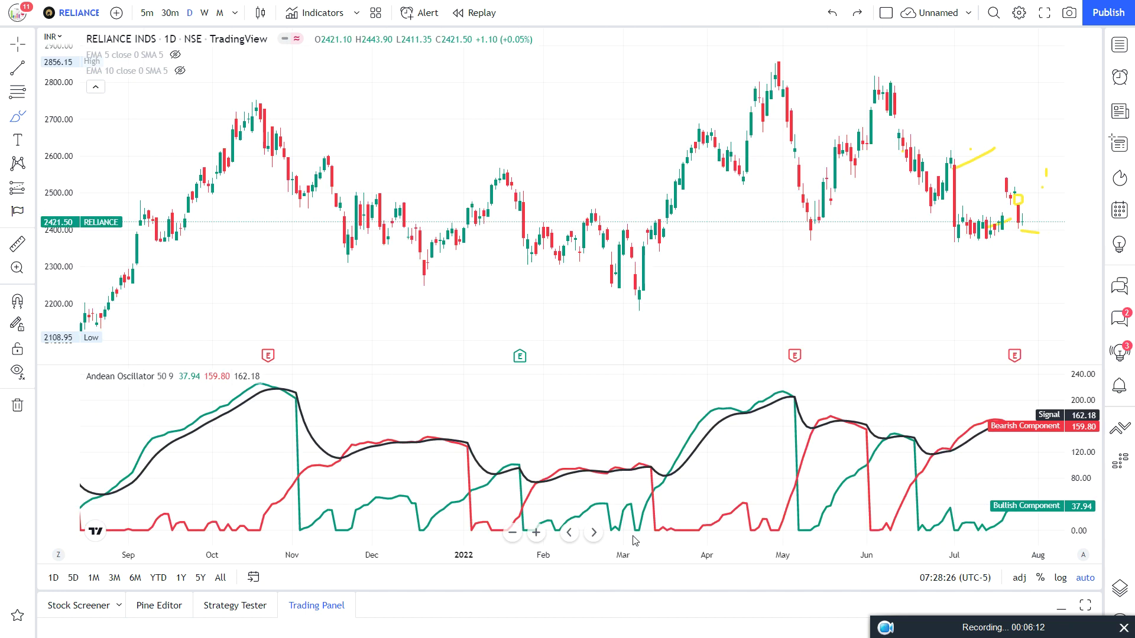
pyautogui.click(538, 533)
pyautogui.click(538, 533)
pyautogui.click(538, 533)
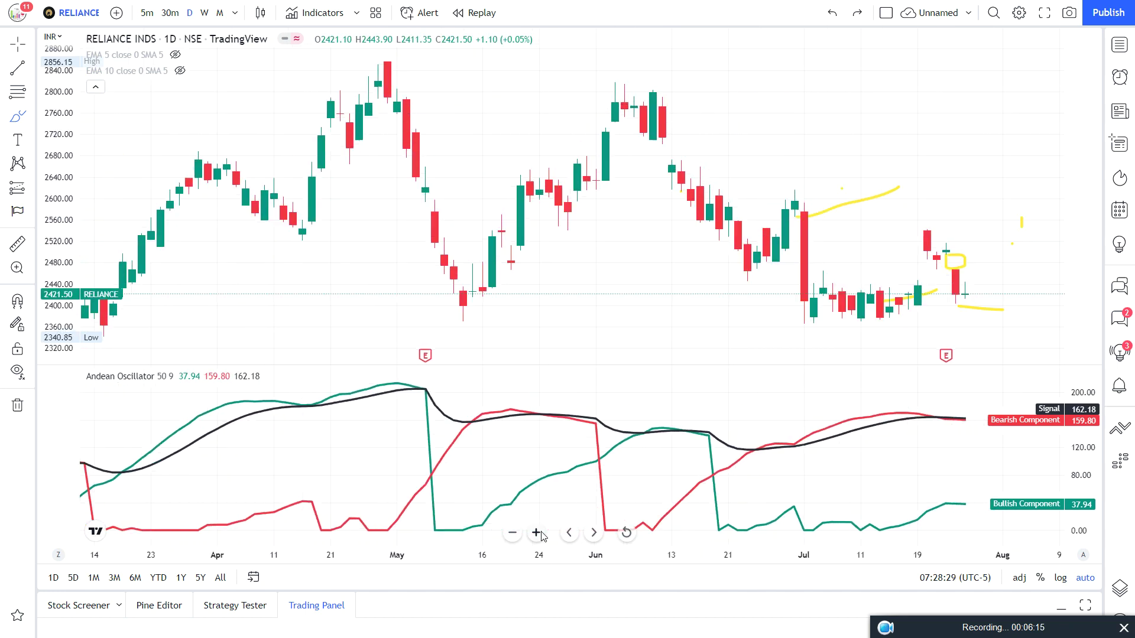
pyautogui.click(538, 533)
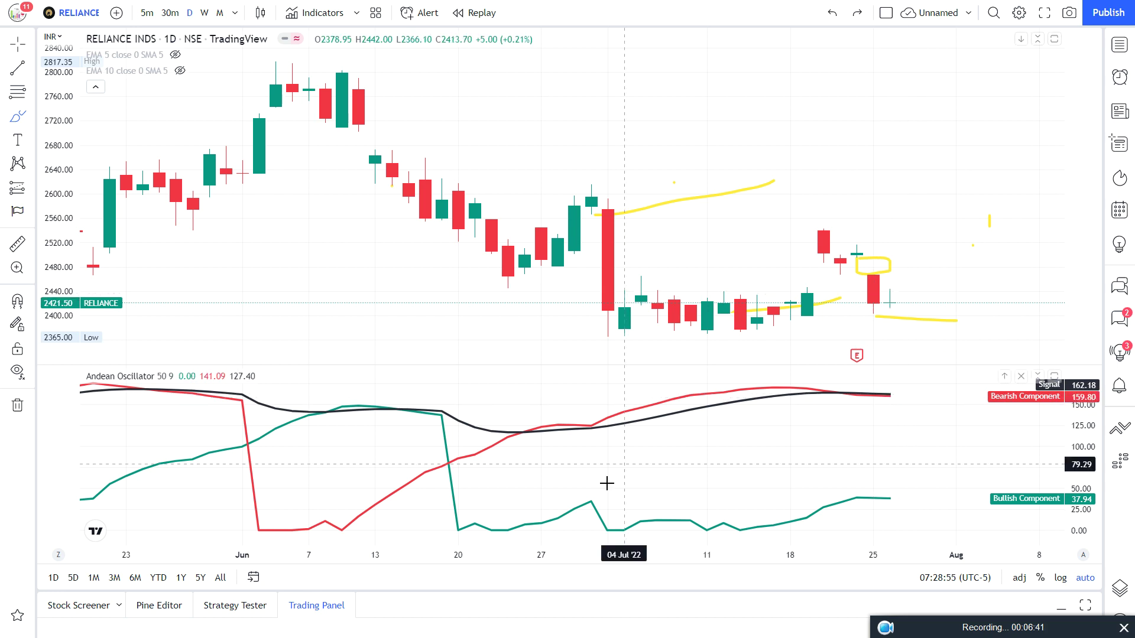
# Brush short marks at the oscillator's mid-March 2022 bullish crossover and at the end of its bullish phase in early May.
pyautogui.click(513, 533)
pyautogui.click(513, 533)
pyautogui.click(513, 533)
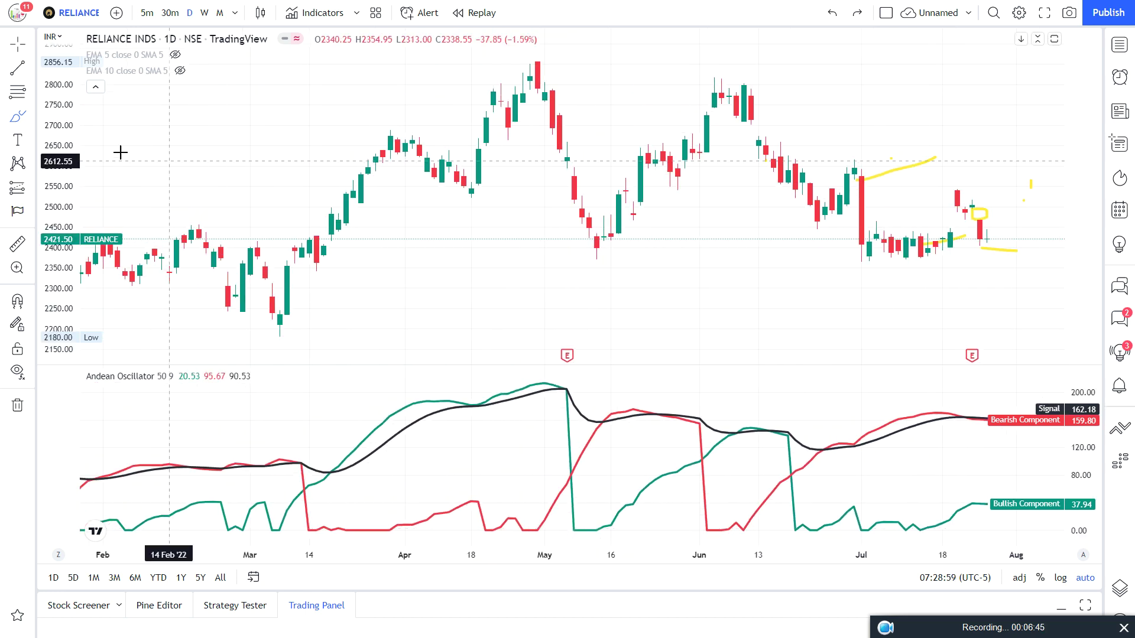
pyautogui.click(16, 116)
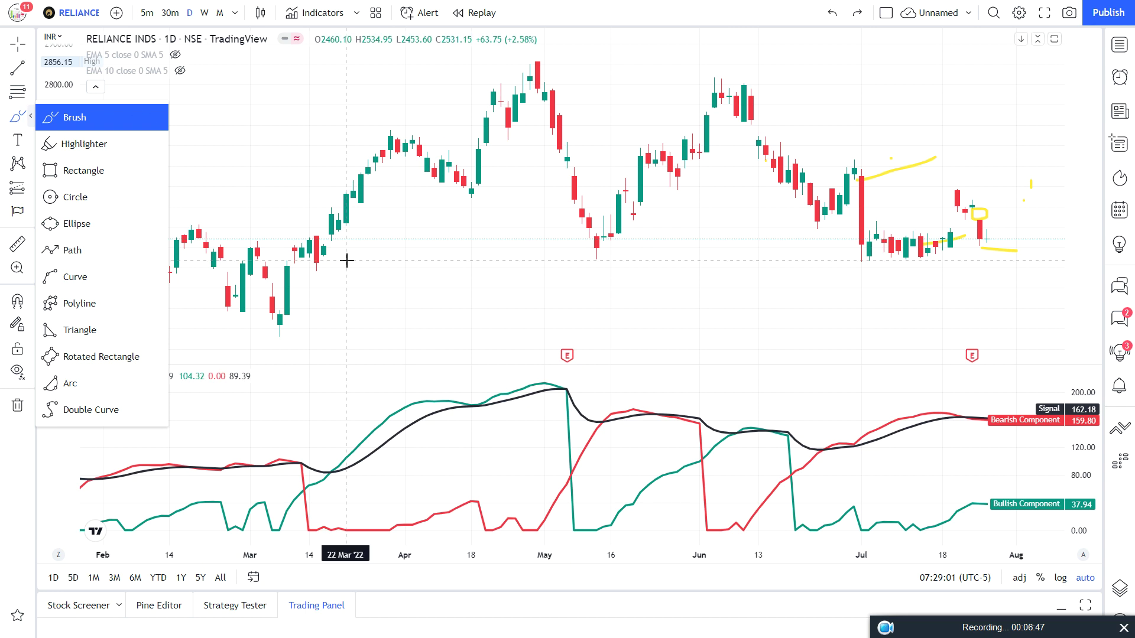
pyautogui.click(337, 419)
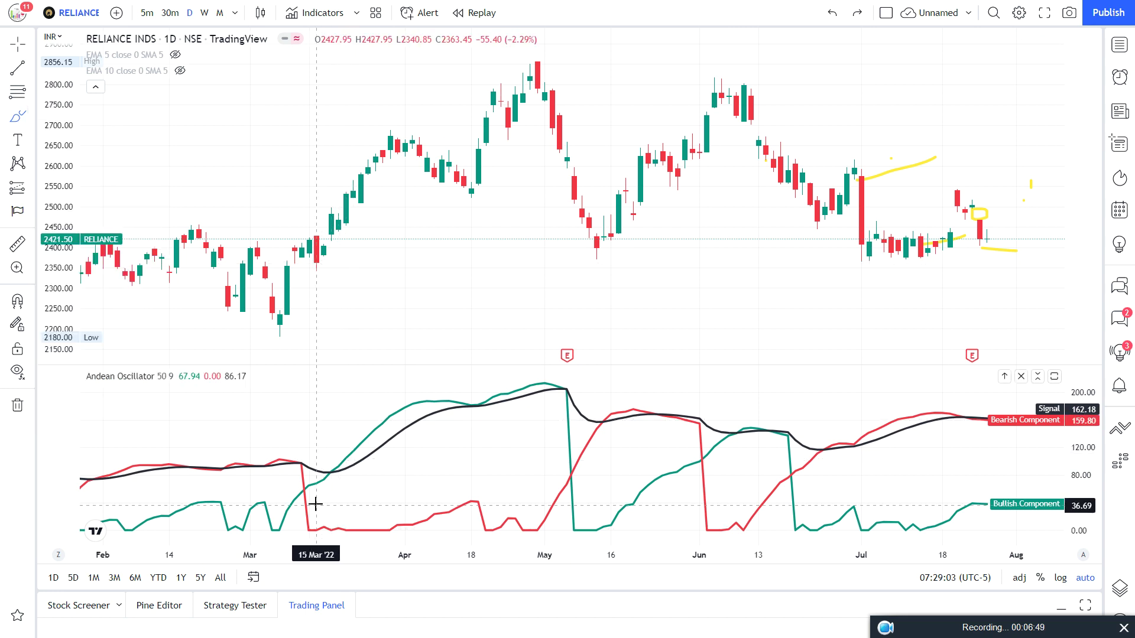
pyautogui.moveTo(324, 487); pyautogui.dragTo(332, 459)
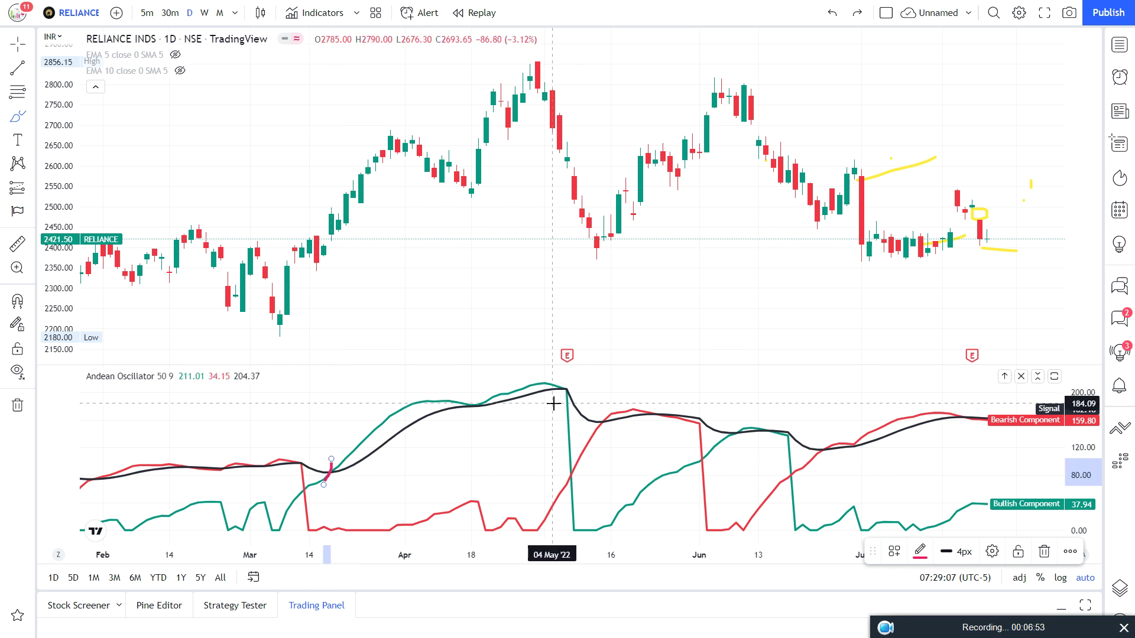
pyautogui.moveTo(562, 388); pyautogui.dragTo(577, 350)
# Circle the mid-March to early May 2022 price rise and brush a line from its early April high down to early May.
pyautogui.moveTo(304, 286)
pyautogui.mouseDown()
pyautogui.moveTo(616, 63)
pyautogui.moveTo(317, 218)
pyautogui.mouseUp()
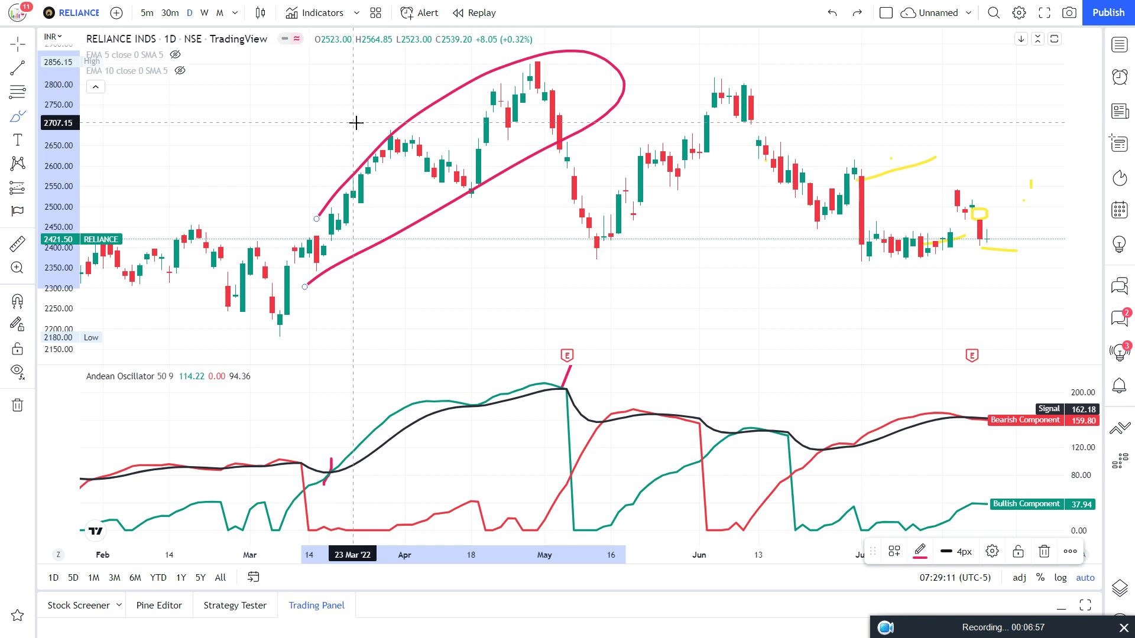
pyautogui.moveTo(393, 131); pyautogui.dragTo(558, 176)
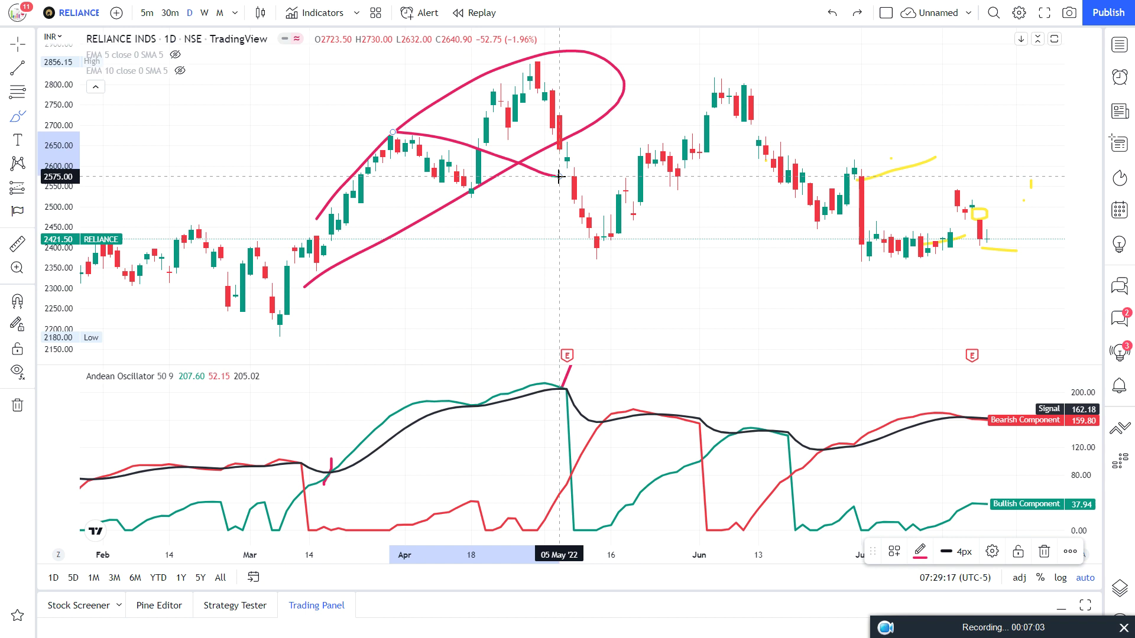
pyautogui.moveTo(558, 176); pyautogui.dragTo(559, 177)
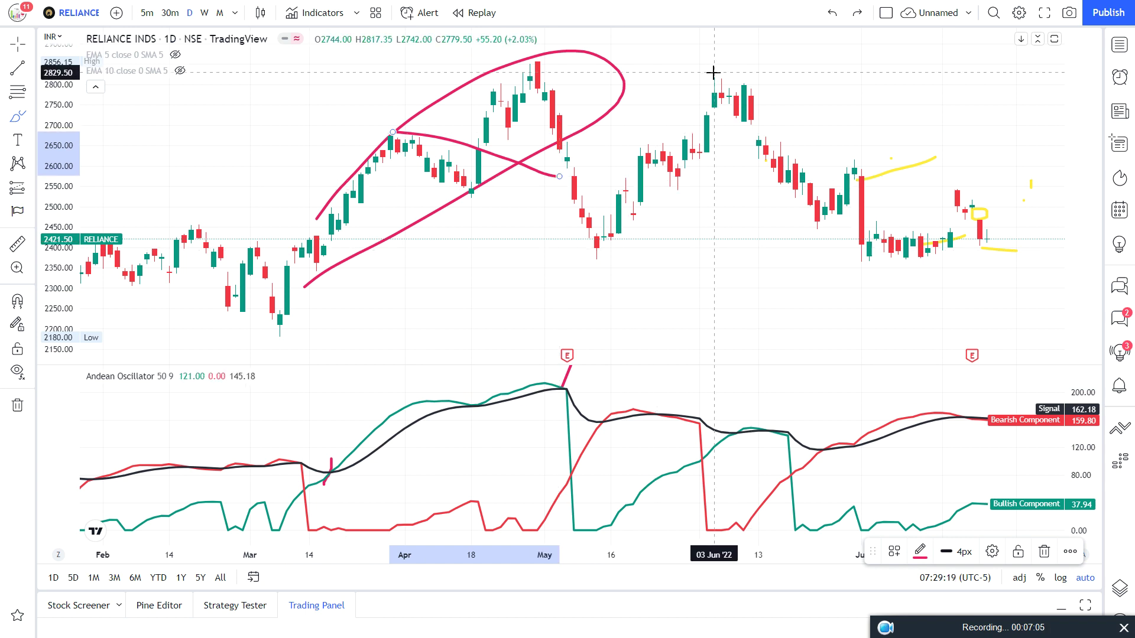
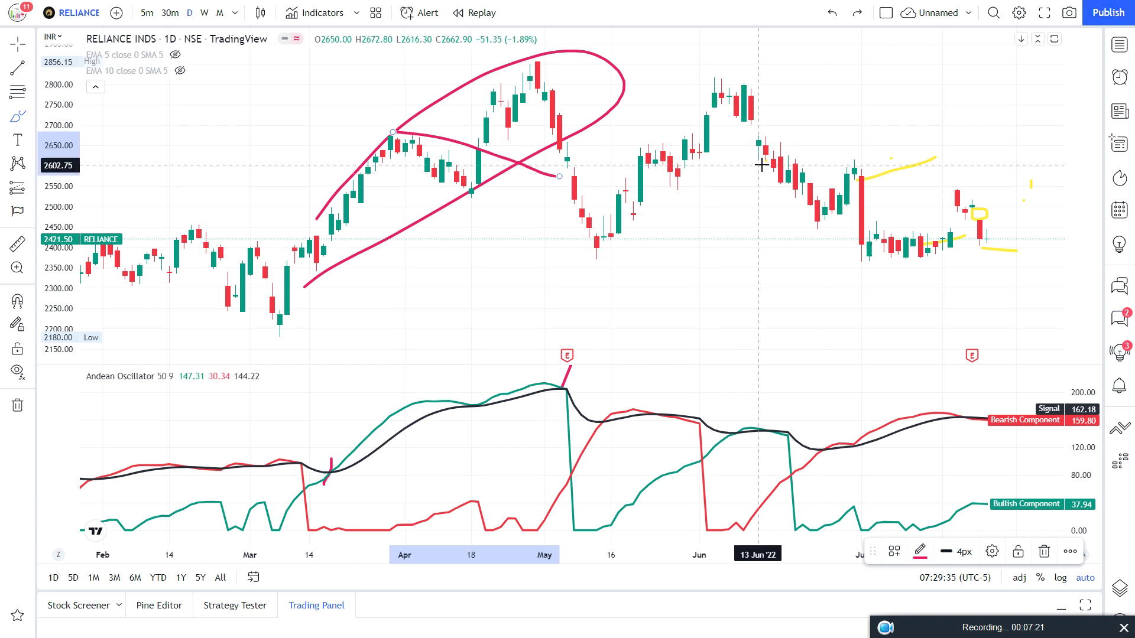
pyautogui.write('USD')
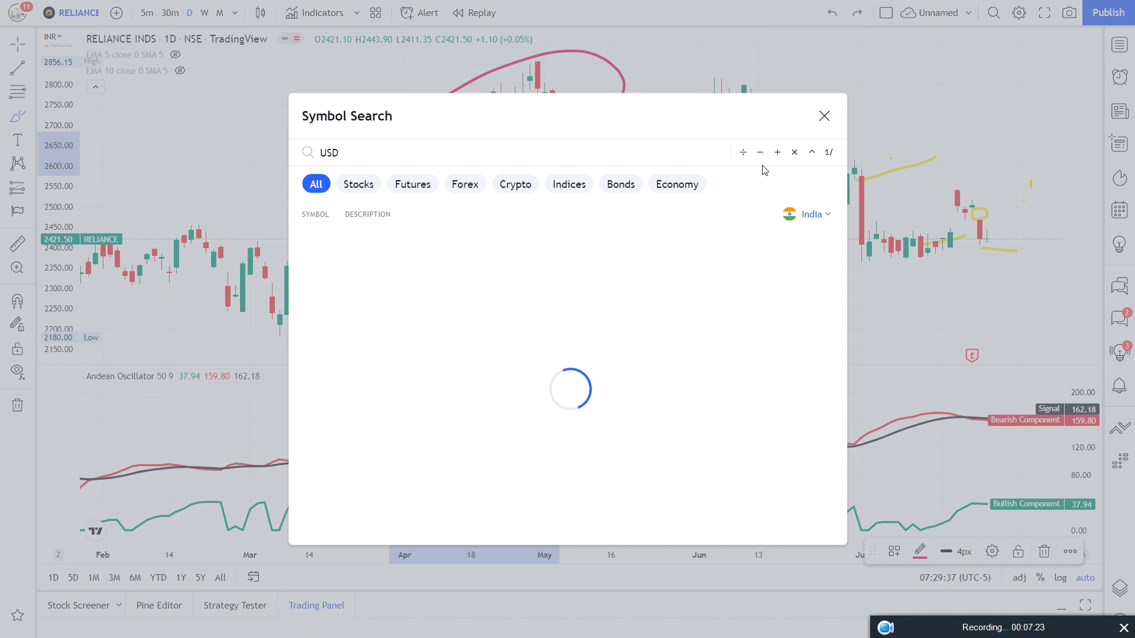
pyautogui.press('BackSpace')
pyautogui.press('BackSpace')
pyautogui.press('BackSpace')
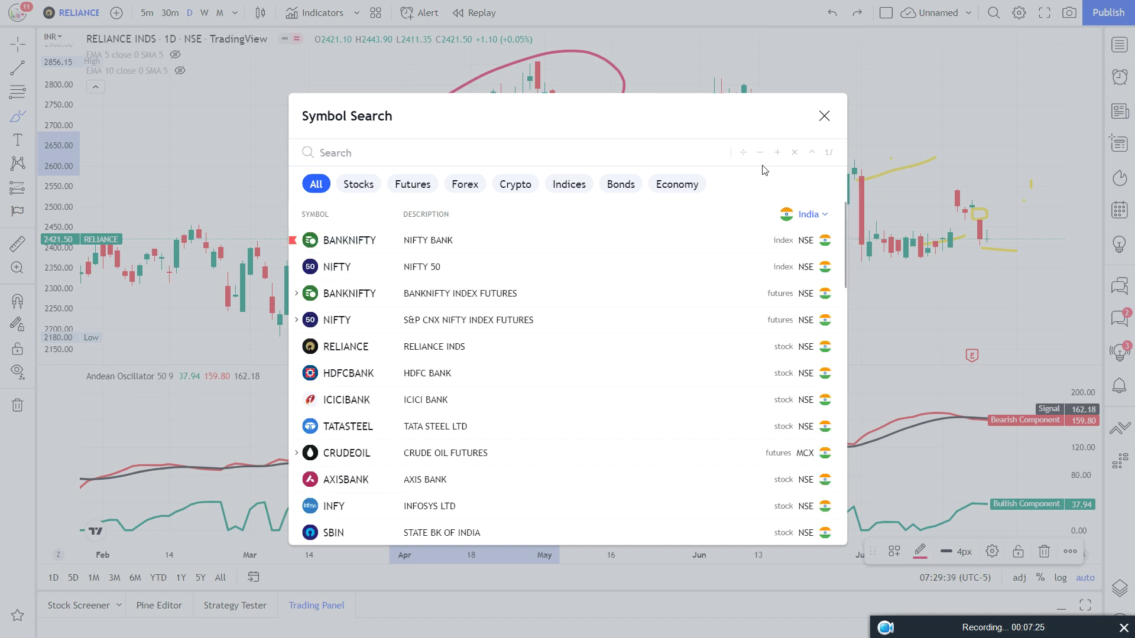
pyautogui.press('Escape')
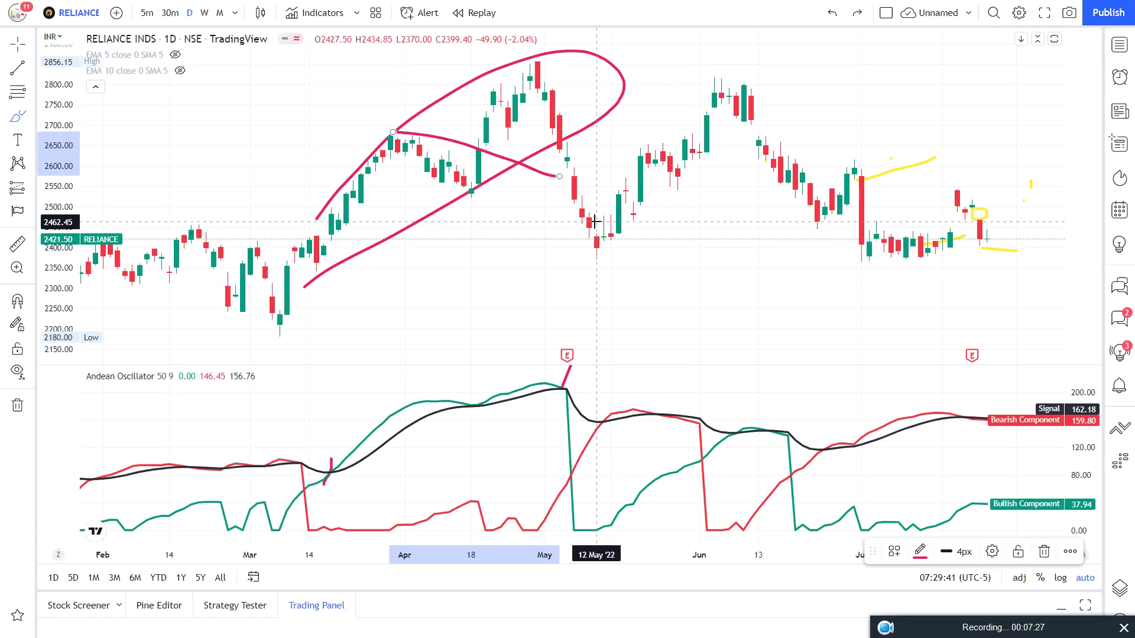
# Search for USDINR across all sources and load the U.S. Dollar / Indian Rupee chart from IDC.
pyautogui.write('USD')
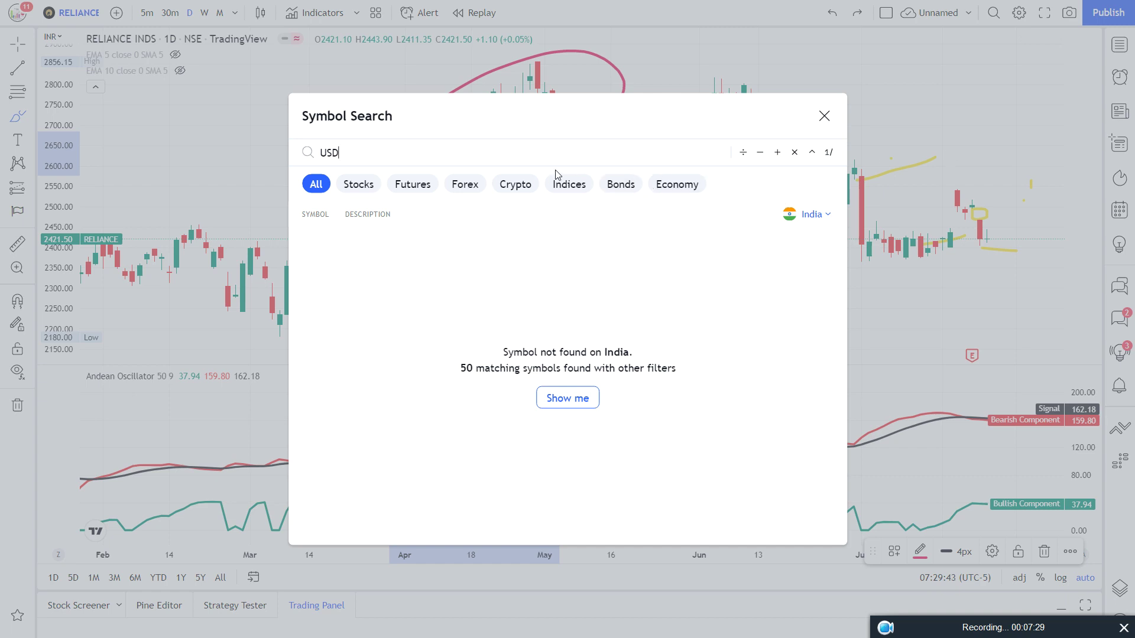
pyautogui.click(808, 214)
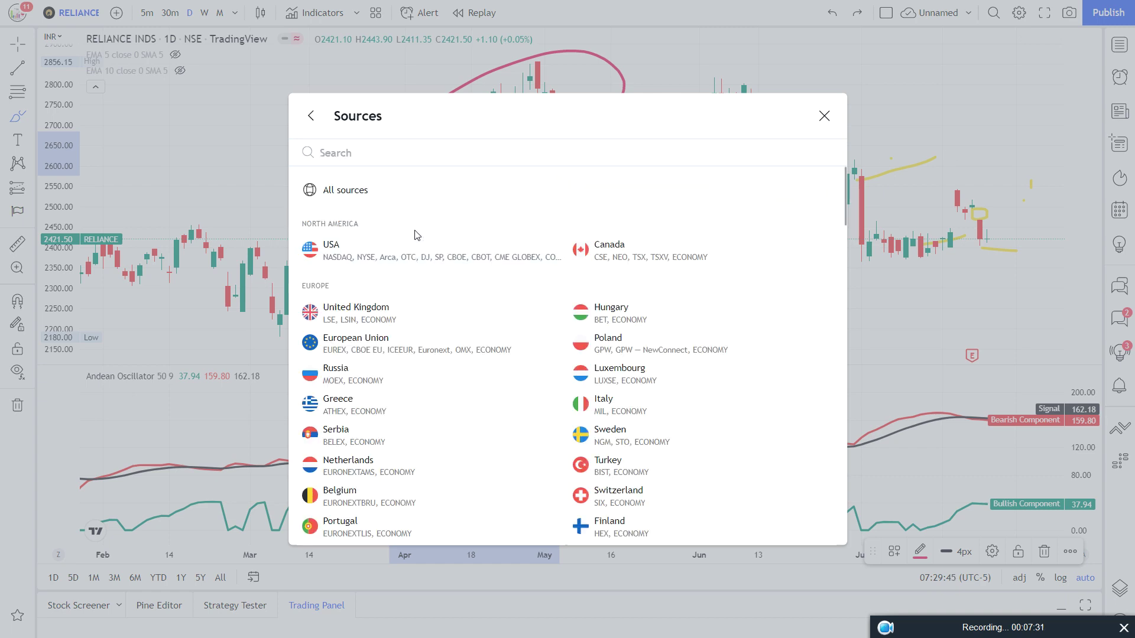
pyautogui.click(387, 204)
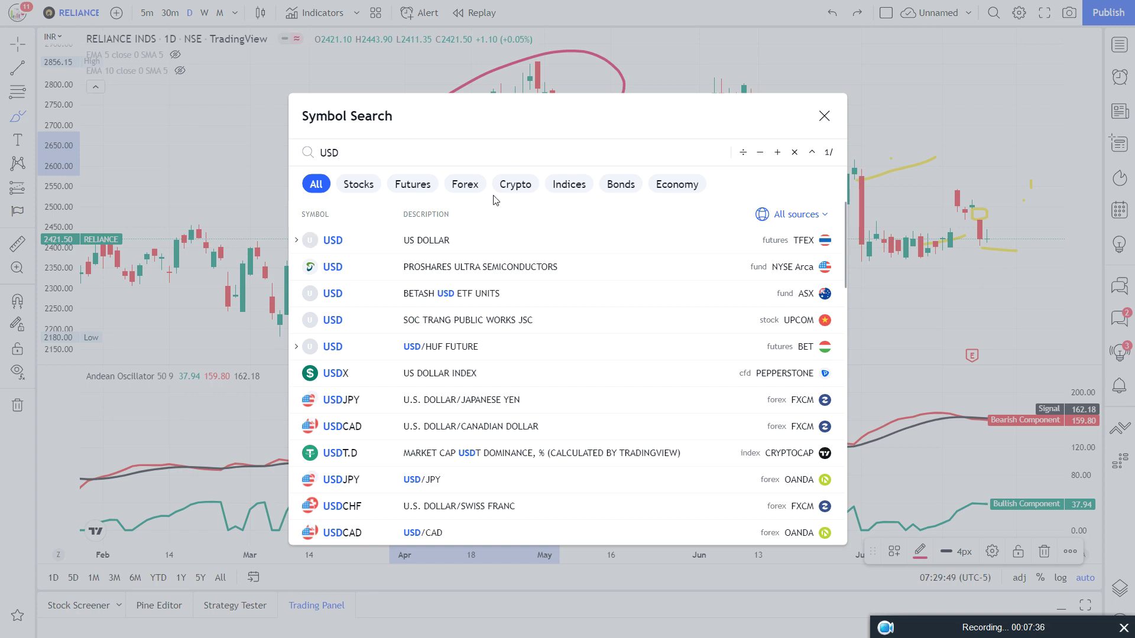
pyautogui.write('INR')
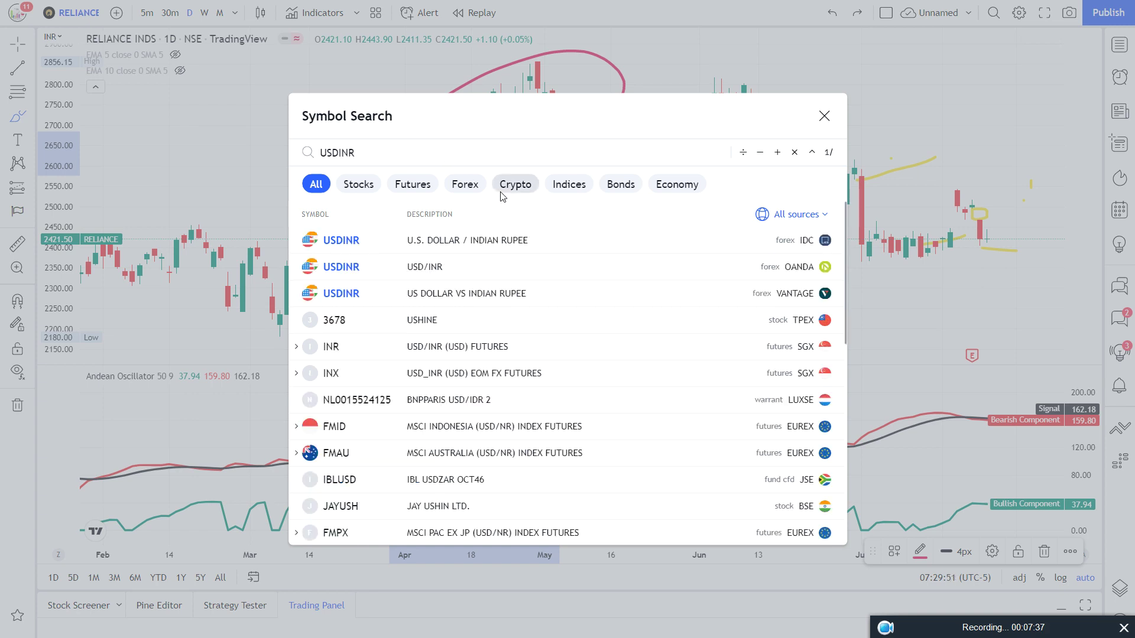
pyautogui.press('Down')
pyautogui.press('Return')
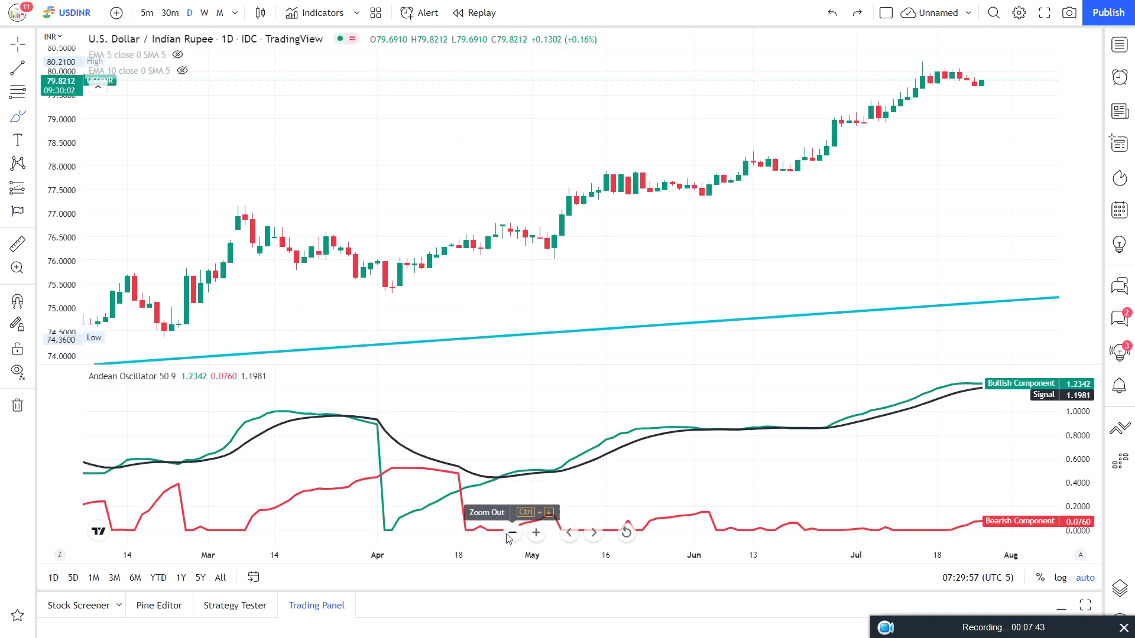
# Examine the USDINR price trend and oscillator lines from September 2021 to July 2022.
pyautogui.click(512, 532)
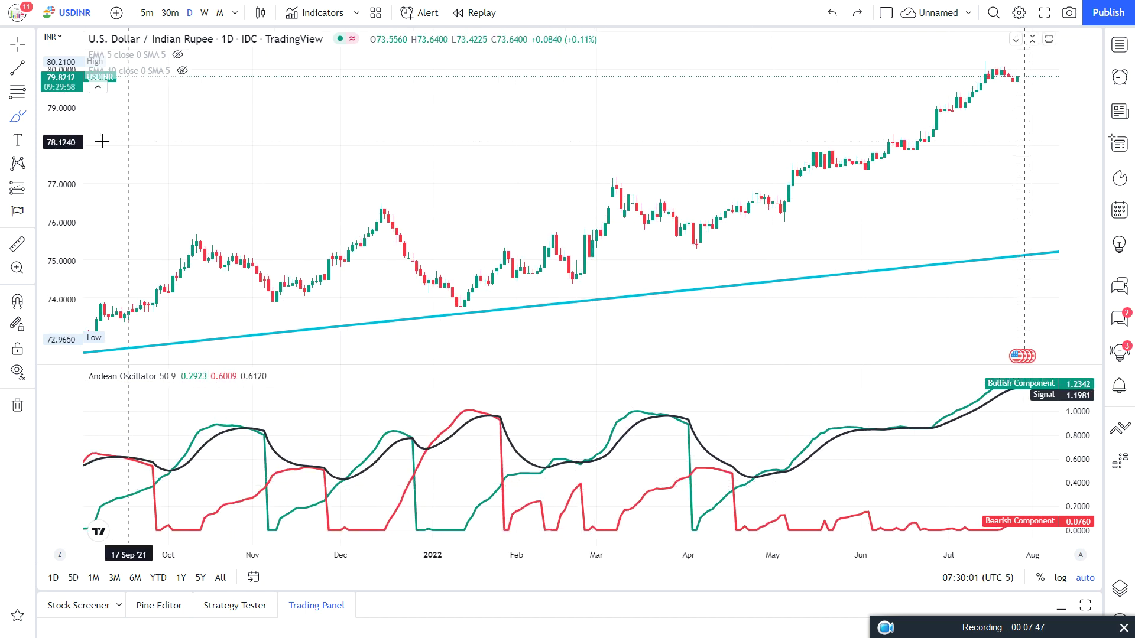
pyautogui.click(18, 44)
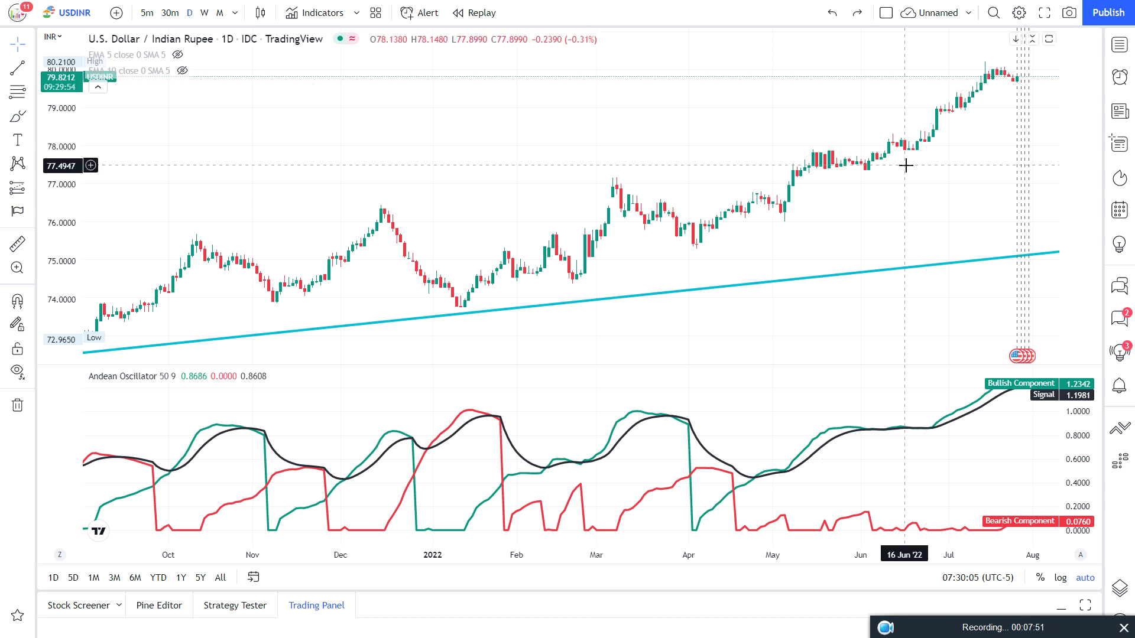
pyautogui.moveTo(1038, 203); pyautogui.dragTo(853, 235)
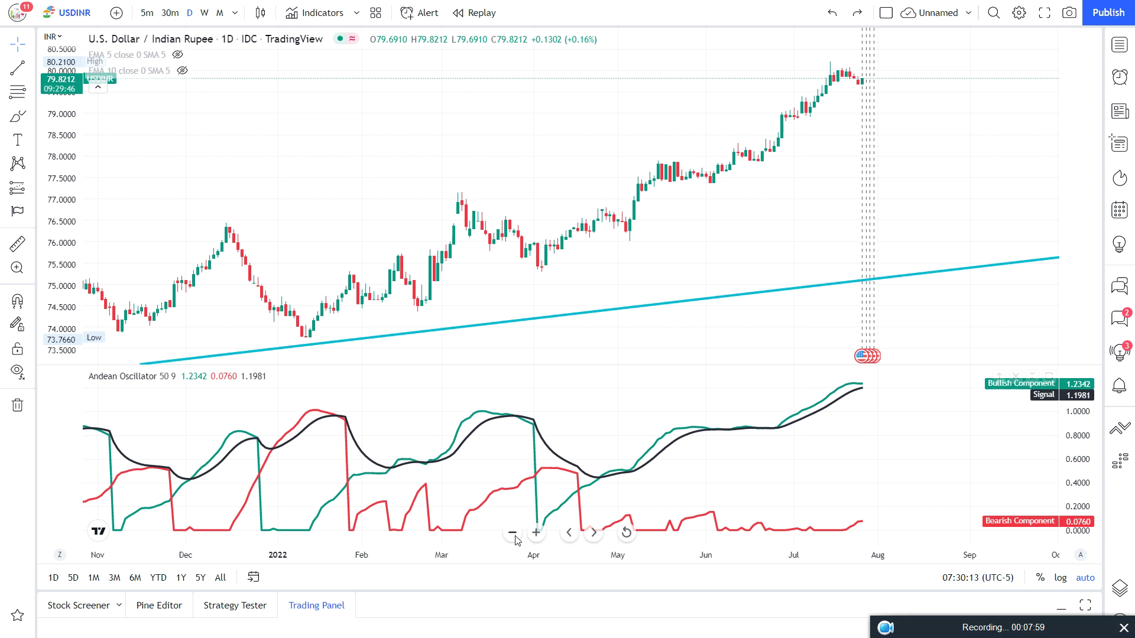
pyautogui.click(536, 533)
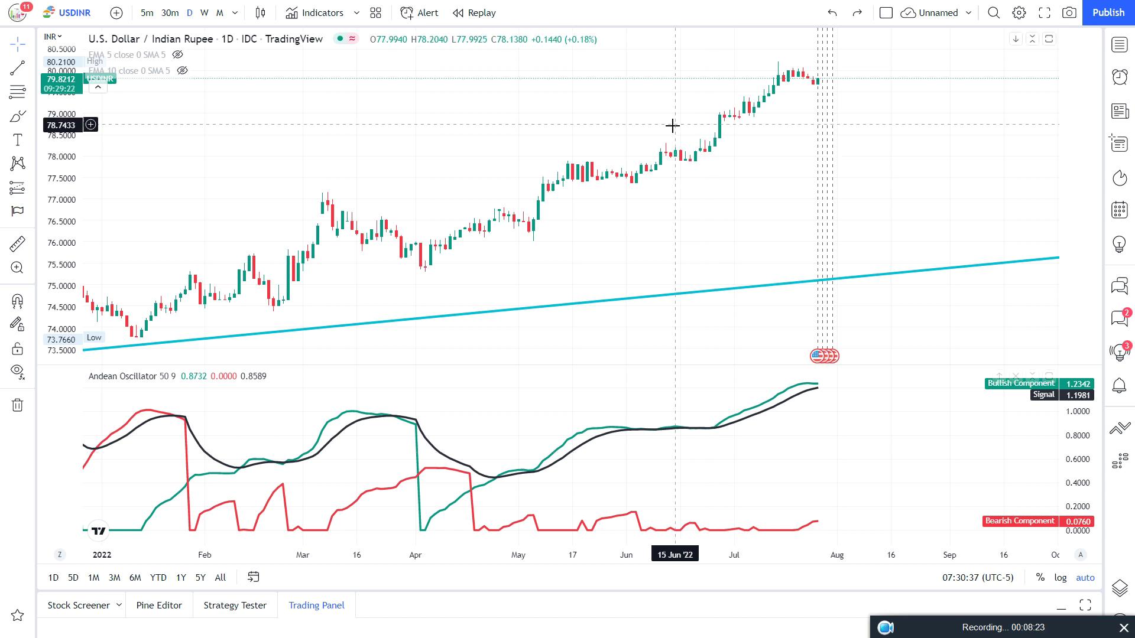
# Search for GOLD and load the MCX gold futures continuous current-contract chart.
pyautogui.write('GOLD')
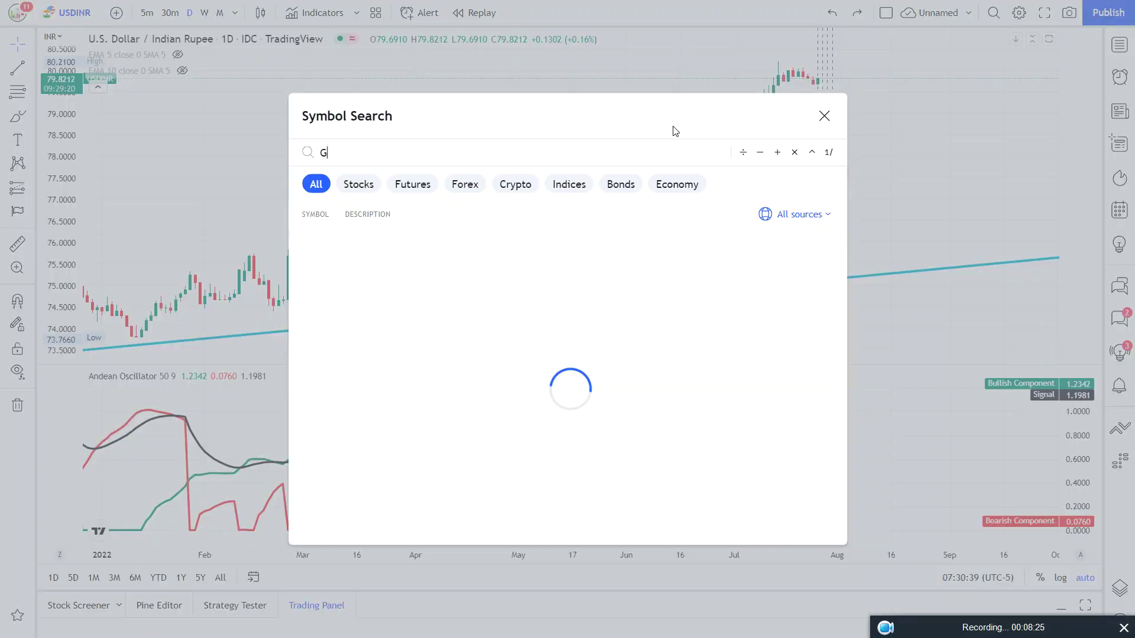
pyautogui.press('Down')
pyautogui.press('Down')
pyautogui.press('Down')
pyautogui.press('Down')
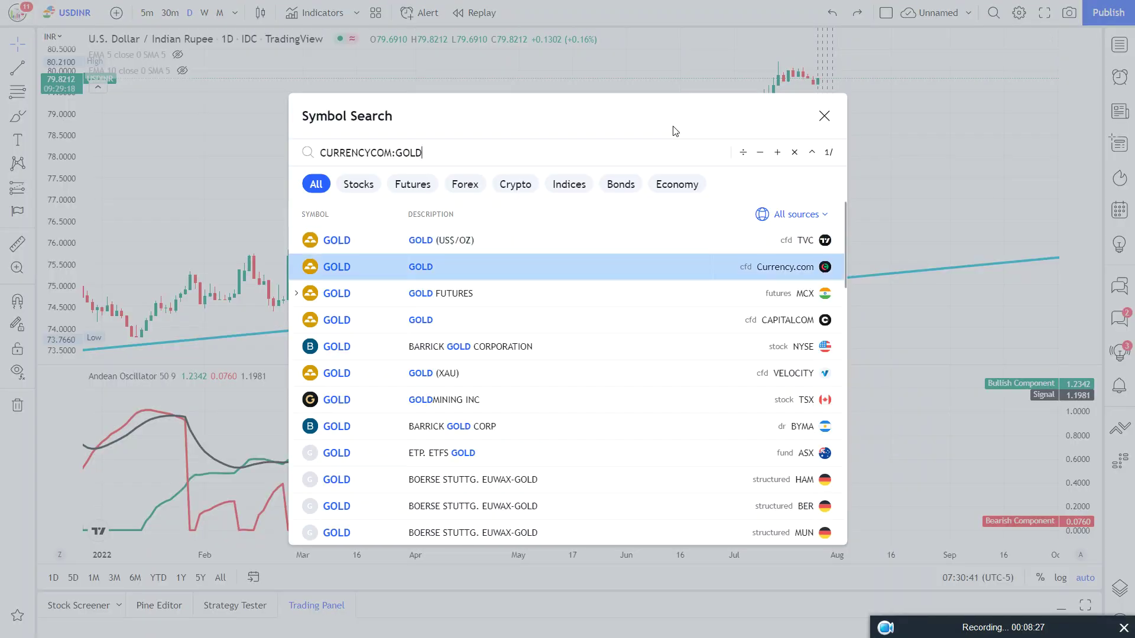
pyautogui.press('Up')
pyautogui.press('Return')
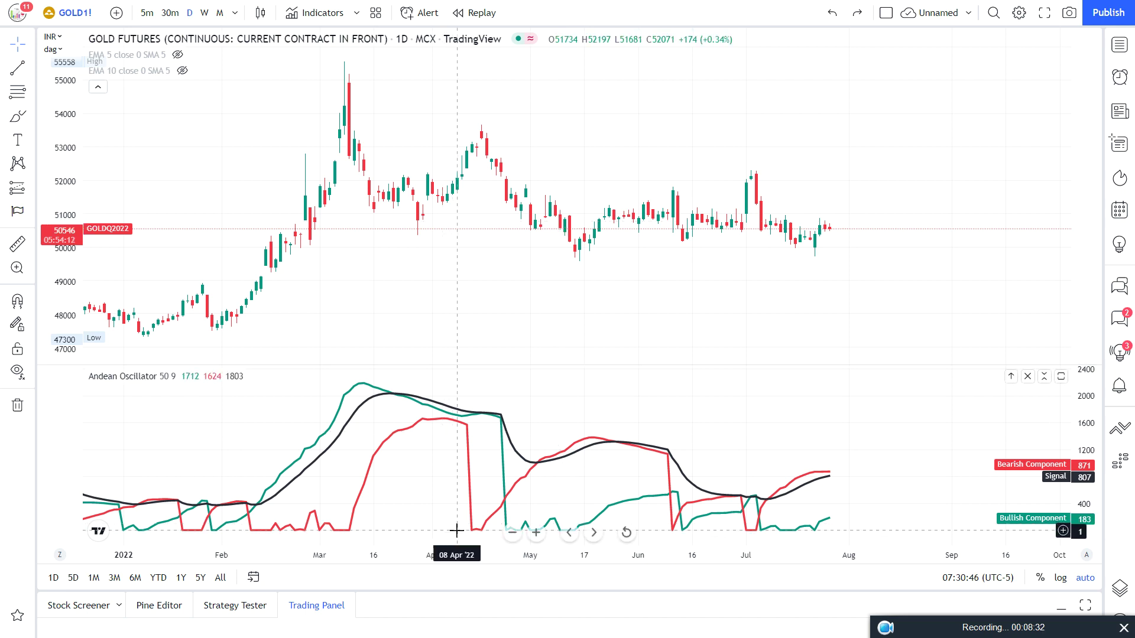
# Brush loops around the oscillator's February to March 2022 bullish rise and its July 2022 bearish crossover on the gold chart.
pyautogui.click(513, 534)
pyautogui.click(513, 534)
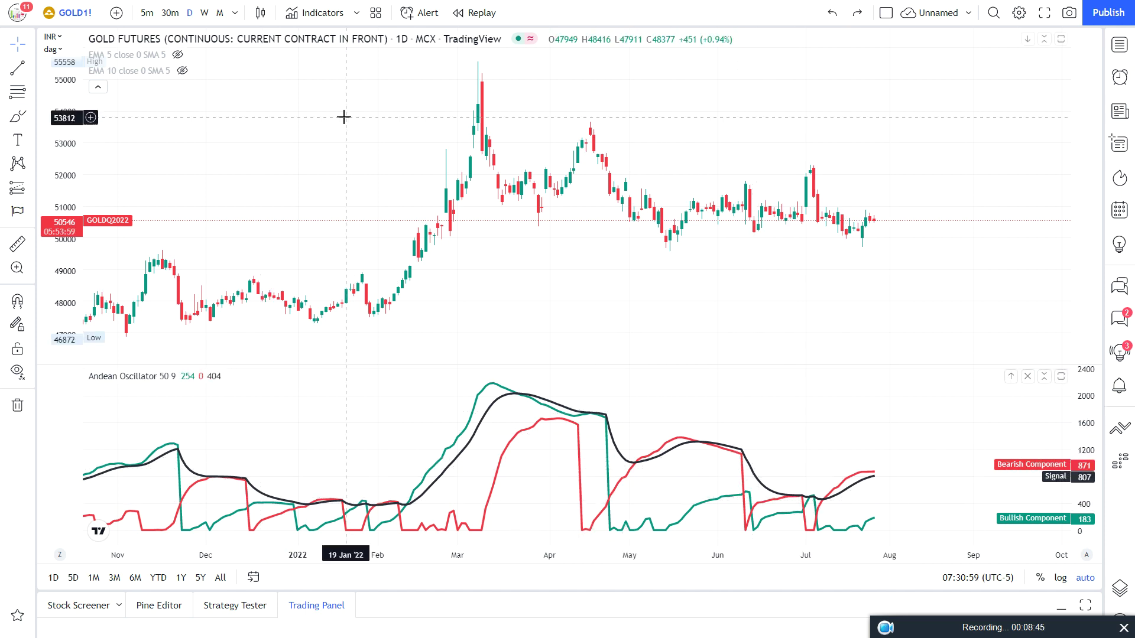
pyautogui.click(18, 117)
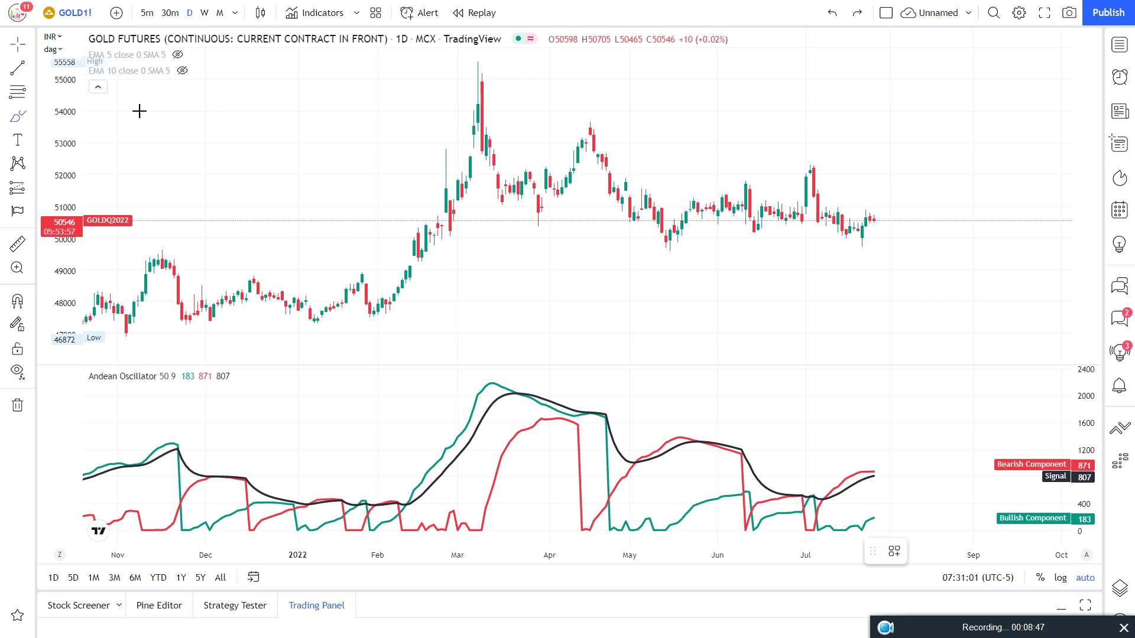
pyautogui.moveTo(406, 512)
pyautogui.mouseDown()
pyautogui.moveTo(524, 362)
pyautogui.moveTo(380, 474)
pyautogui.moveTo(399, 522)
pyautogui.mouseUp()
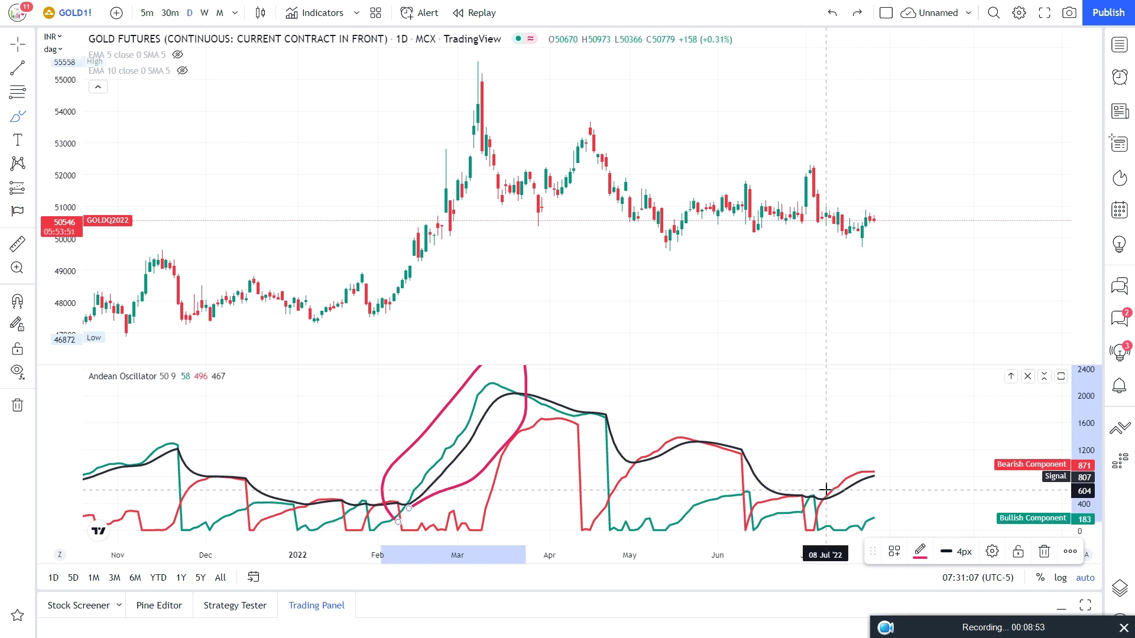
pyautogui.moveTo(824, 504)
pyautogui.mouseDown()
pyautogui.moveTo(884, 477)
pyautogui.moveTo(838, 464)
pyautogui.moveTo(820, 490)
pyautogui.moveTo(826, 509)
pyautogui.mouseUp()
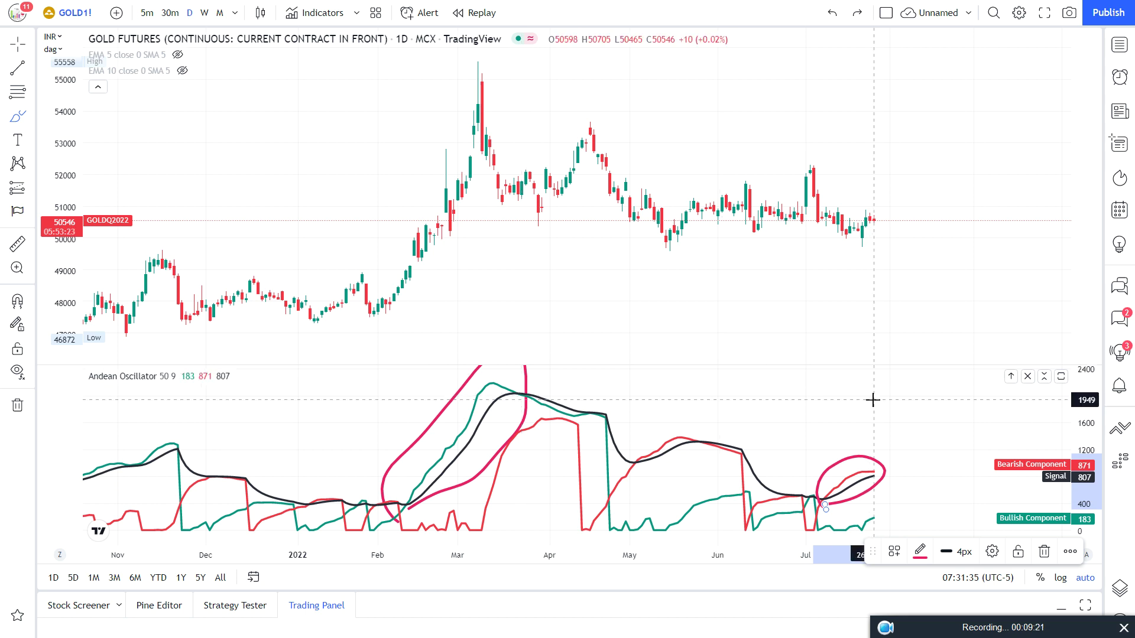
pyautogui.moveTo(956, 606)
pyautogui.moveTo(957, 606); pyautogui.dragTo(883, 546)
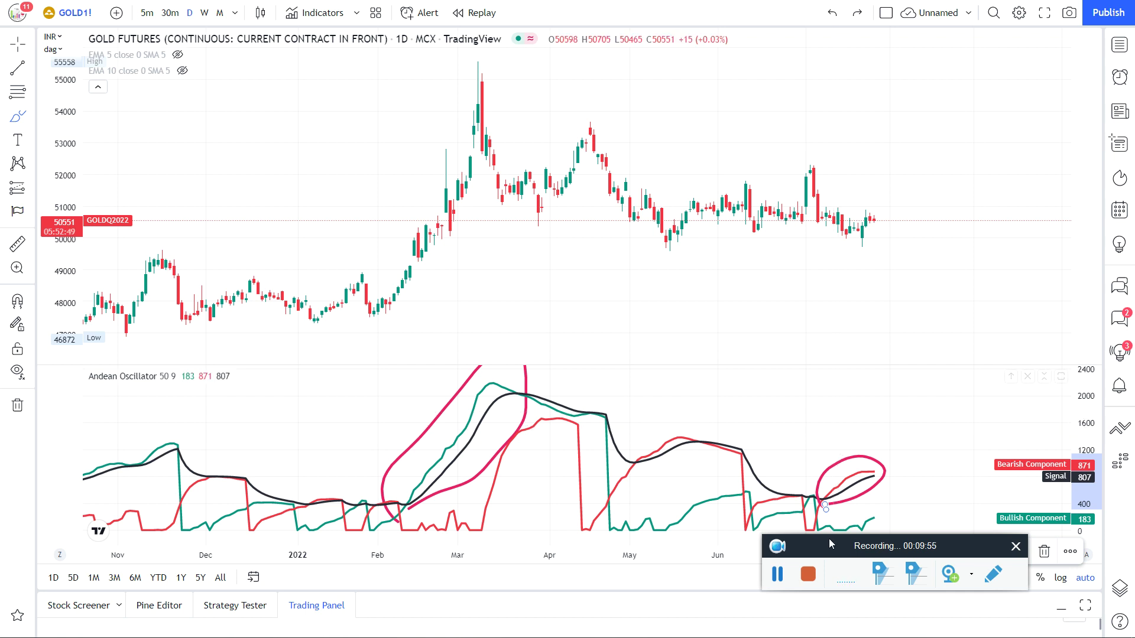
pyautogui.moveTo(829, 545)
pyautogui.mouseDown()
pyautogui.moveTo(918, 603)
pyautogui.moveTo(929, 624)
pyautogui.mouseUp()
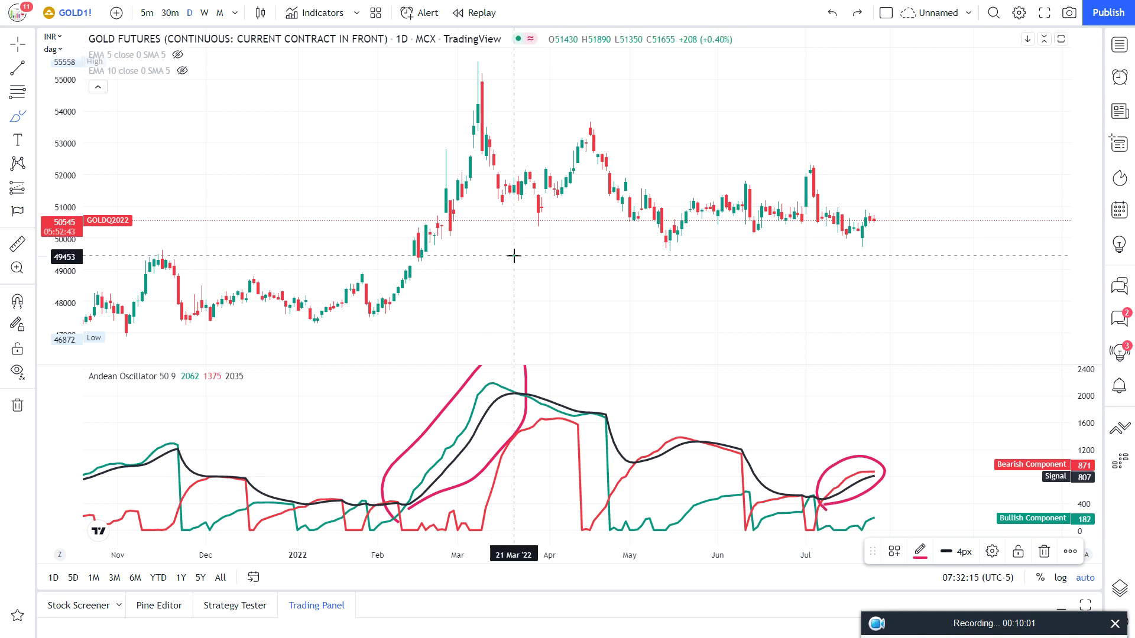
# Search for INFY, load the NSE stock chart of INFOSYS LTD and examine its oscillator from March to July 2022.
pyautogui.write('INFY')
pyautogui.press('Down')
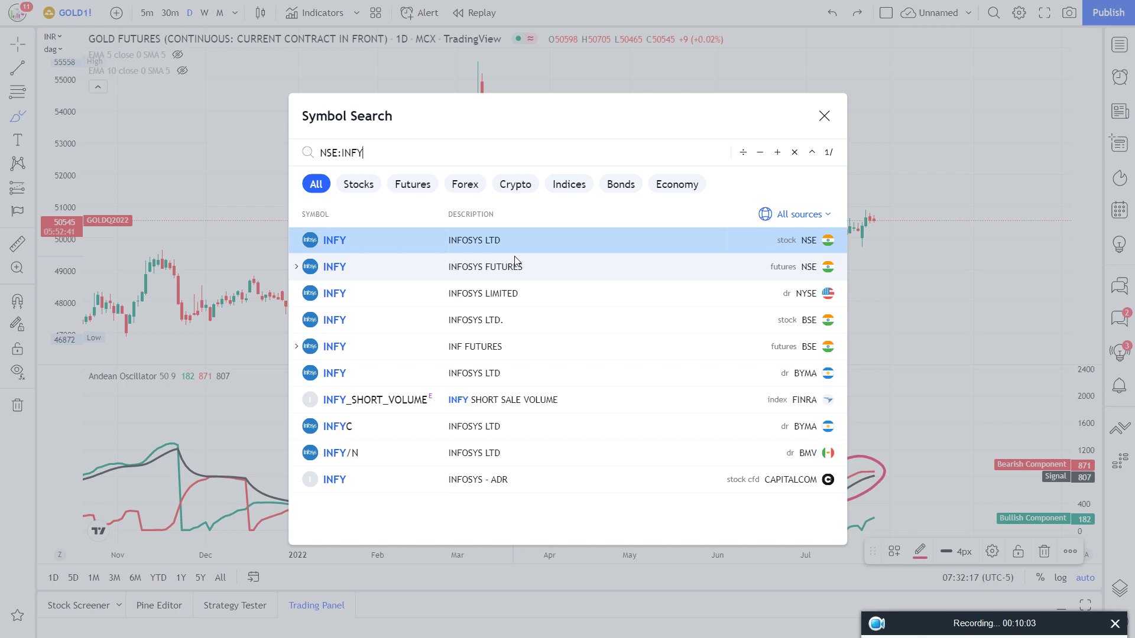
pyautogui.press('Return')
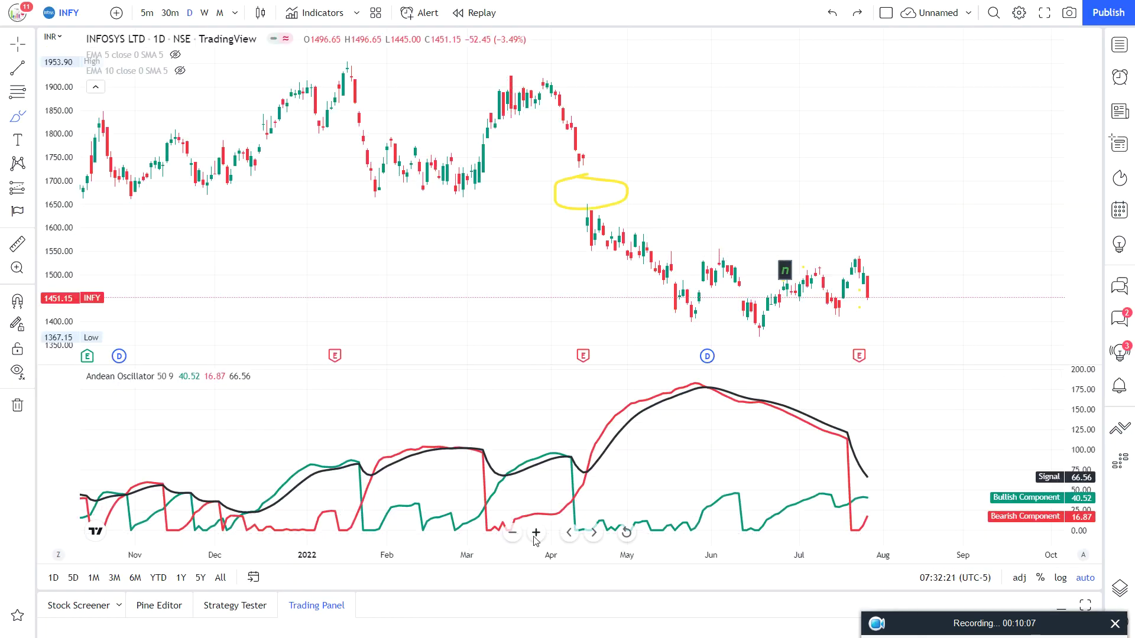
pyautogui.click(535, 533)
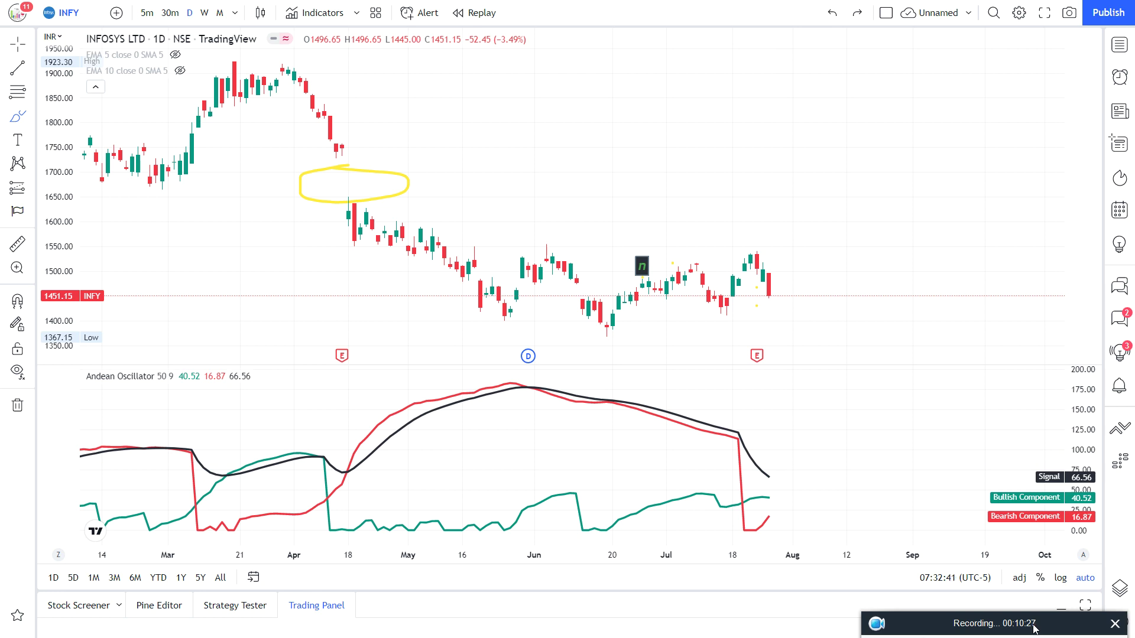
pyautogui.moveTo(1034, 628); pyautogui.dragTo(1013, 537)
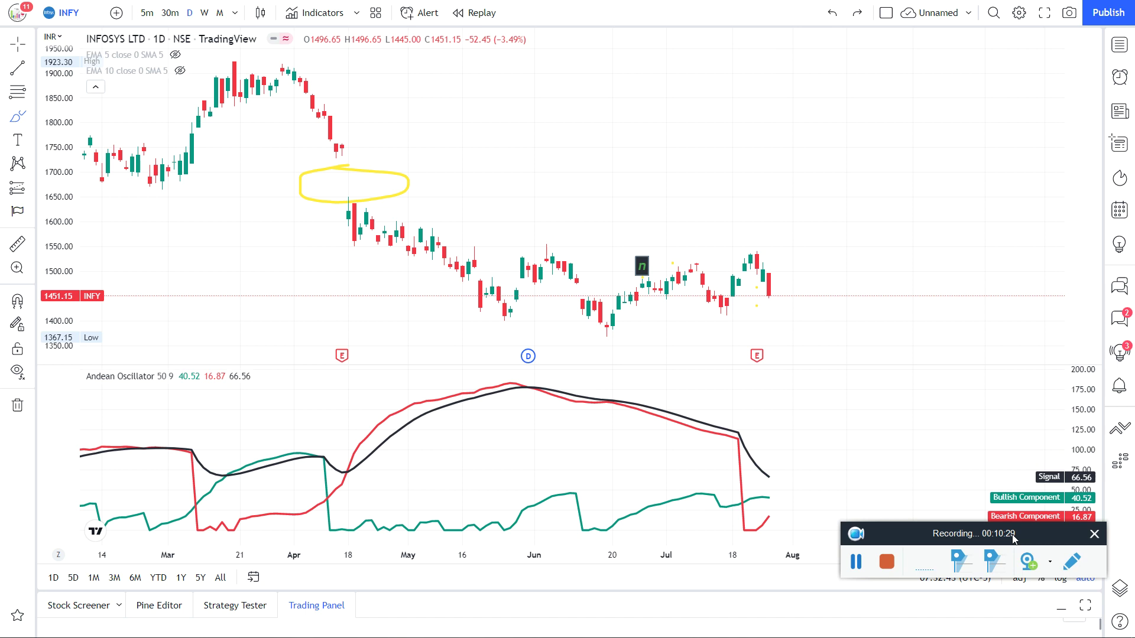